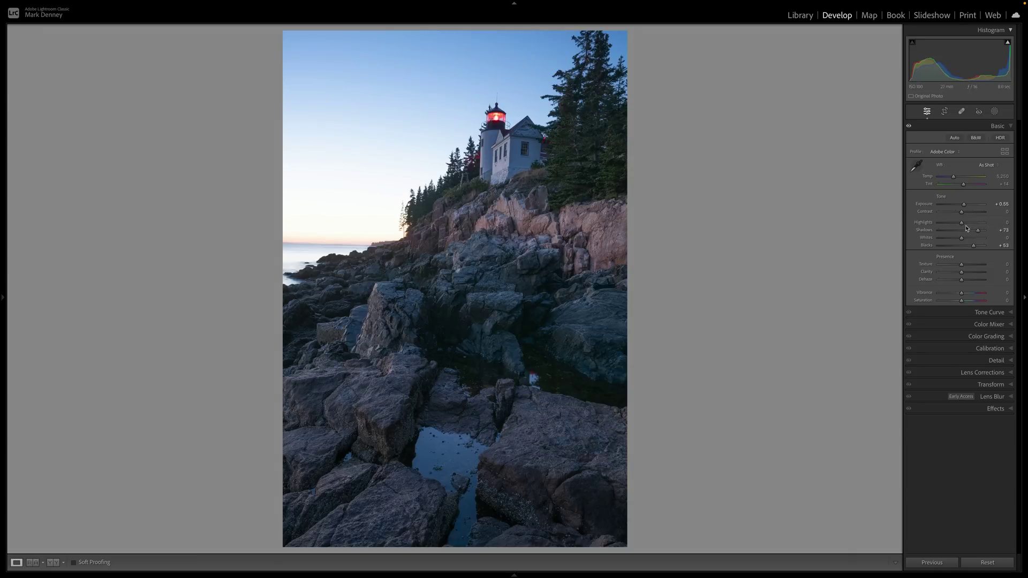
# Set the basic adjustments to Highlights -67, Whites +12, Texture +9, Clarity -20 and Dehaze -10.
pyautogui.moveTo(961, 223); pyautogui.dragTo(946, 225)
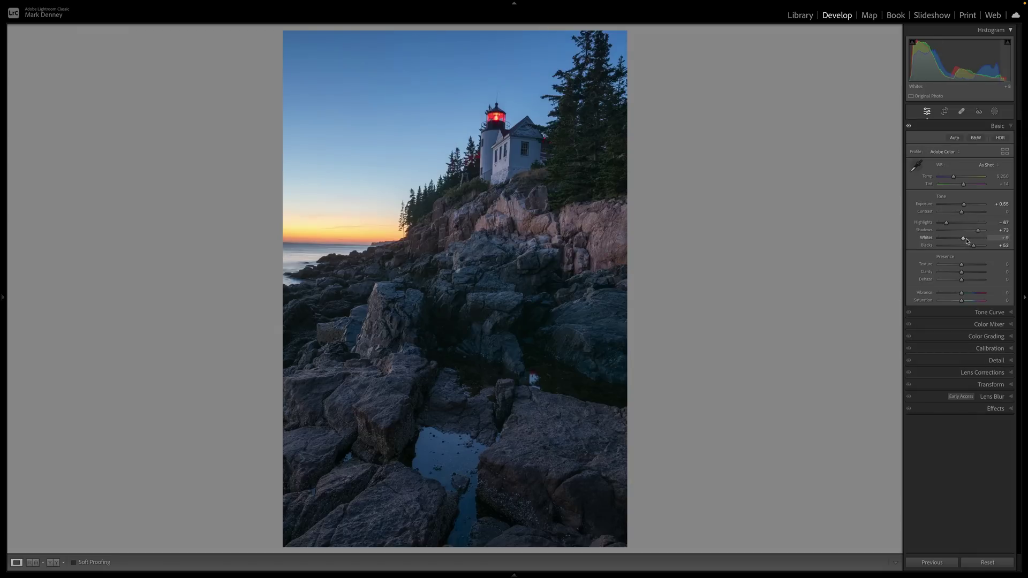
pyautogui.moveTo(968, 241); pyautogui.dragTo(966, 240)
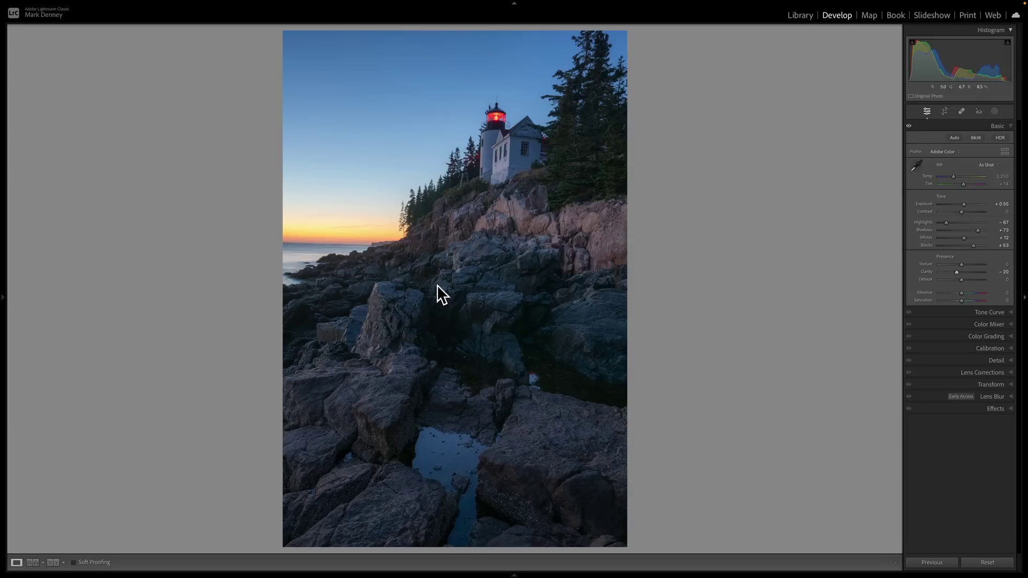
pyautogui.moveTo(961, 264); pyautogui.dragTo(961, 266)
pyautogui.moveTo(959, 283); pyautogui.dragTo(958, 284)
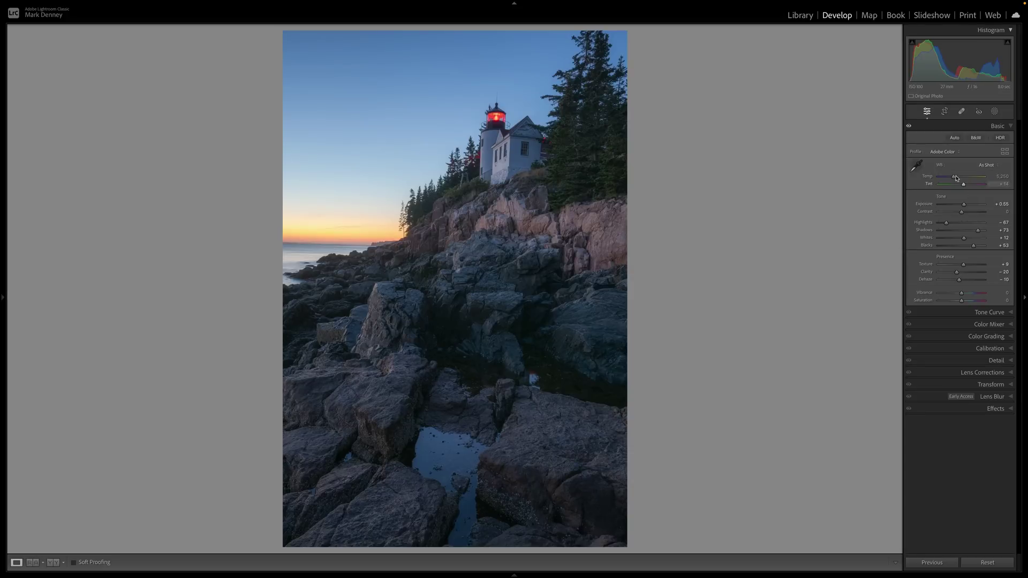
# Sample white balance from the white house wall, then refine to Temp 8,340 and Tint +23 under a temporary saturation boost of +94.
pyautogui.click(918, 164)
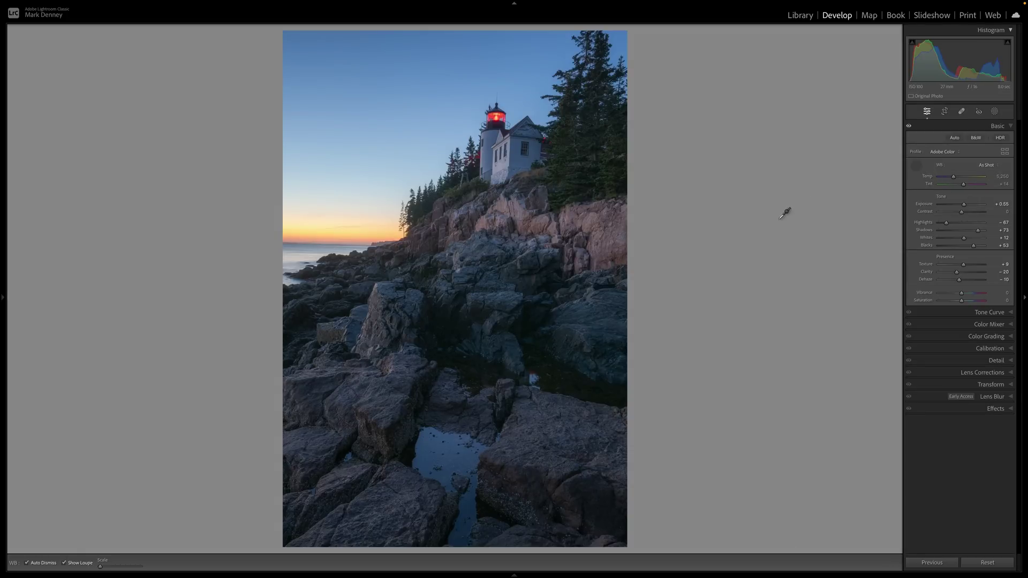
pyautogui.click(502, 164)
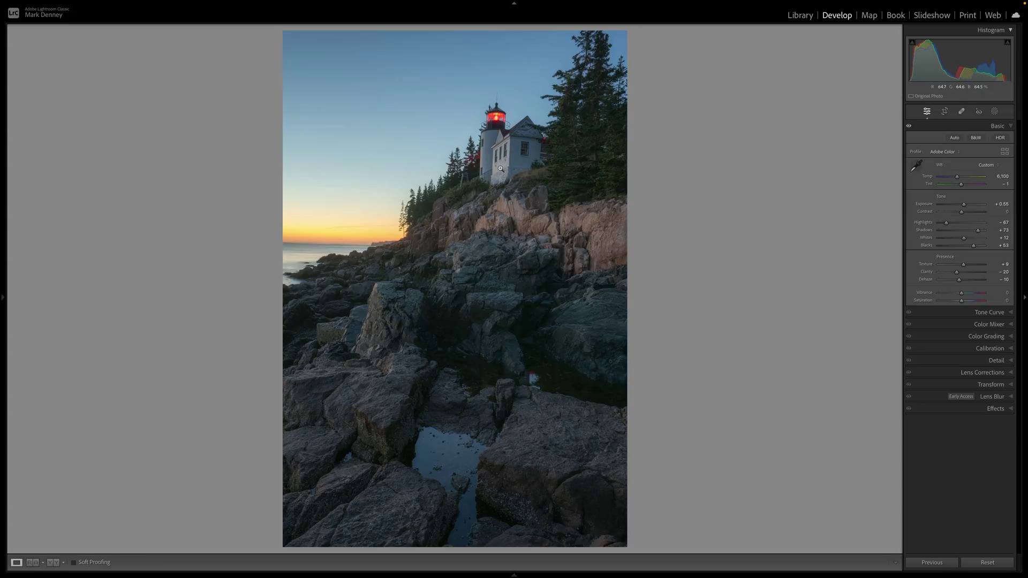
pyautogui.moveTo(961, 300); pyautogui.dragTo(982, 301)
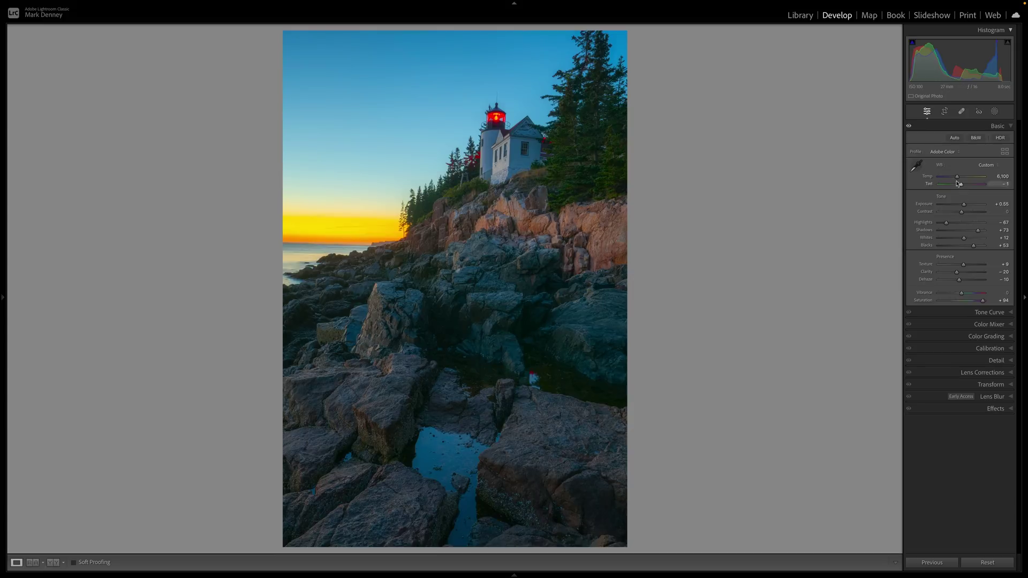
pyautogui.moveTo(961, 178); pyautogui.dragTo(965, 178)
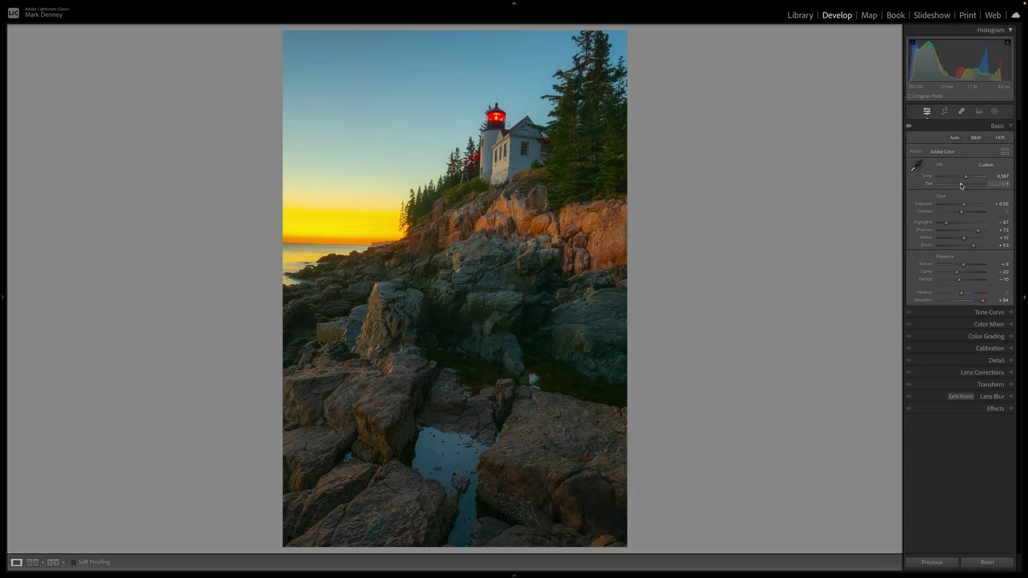
pyautogui.moveTo(962, 186); pyautogui.dragTo(964, 186)
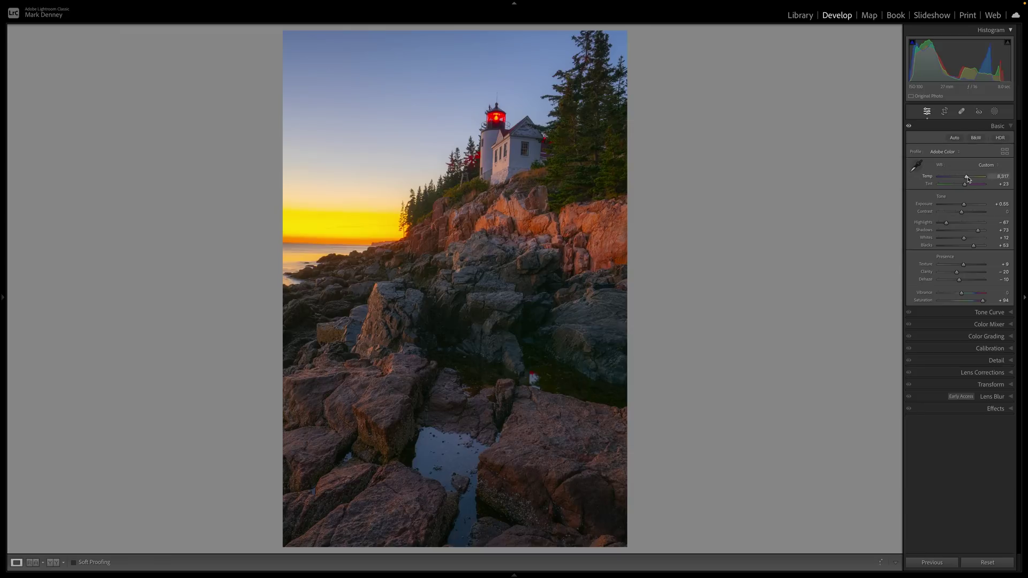
pyautogui.click(1005, 176)
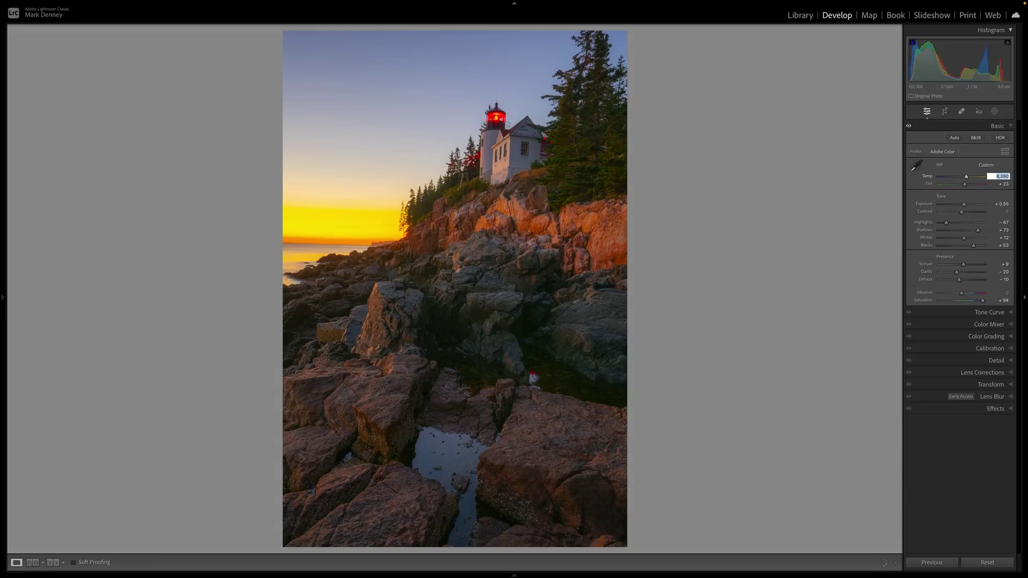
pyautogui.doubleClick(923, 301)
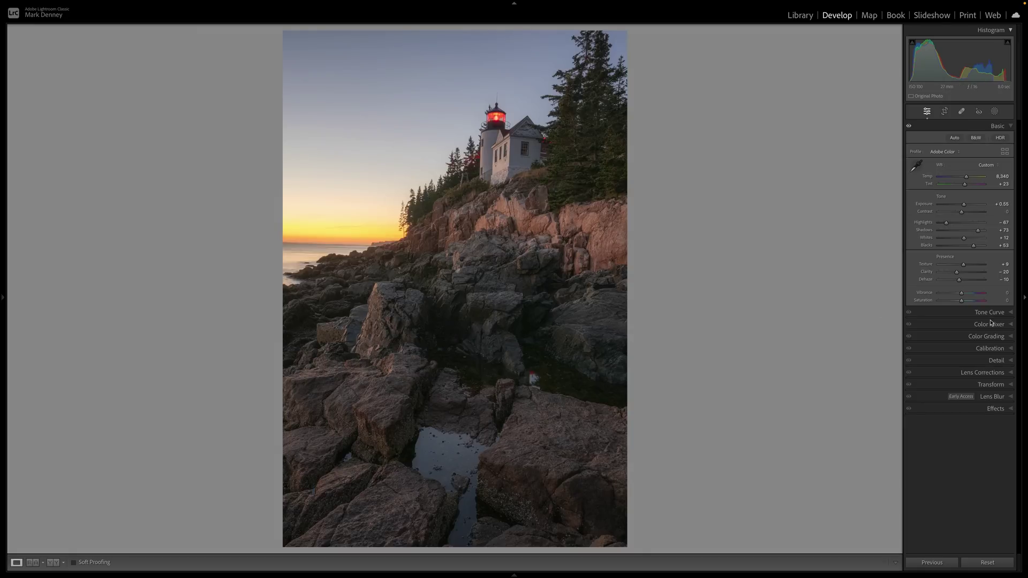
# Straighten the converging verticals of the lighthouse with the Vertical Upright correction.
pyautogui.click(991, 385)
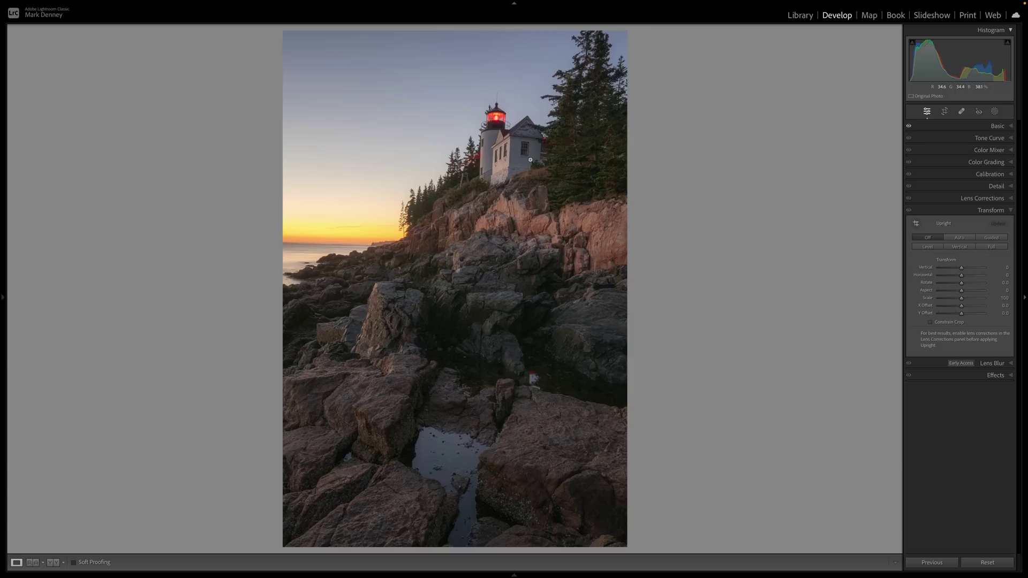
pyautogui.click(951, 248)
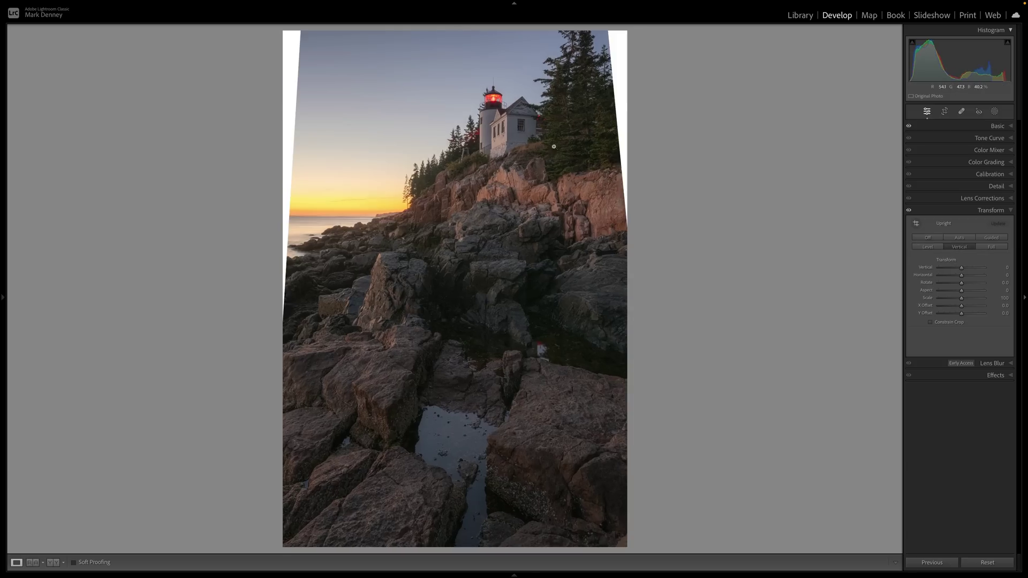
pyautogui.click(990, 209)
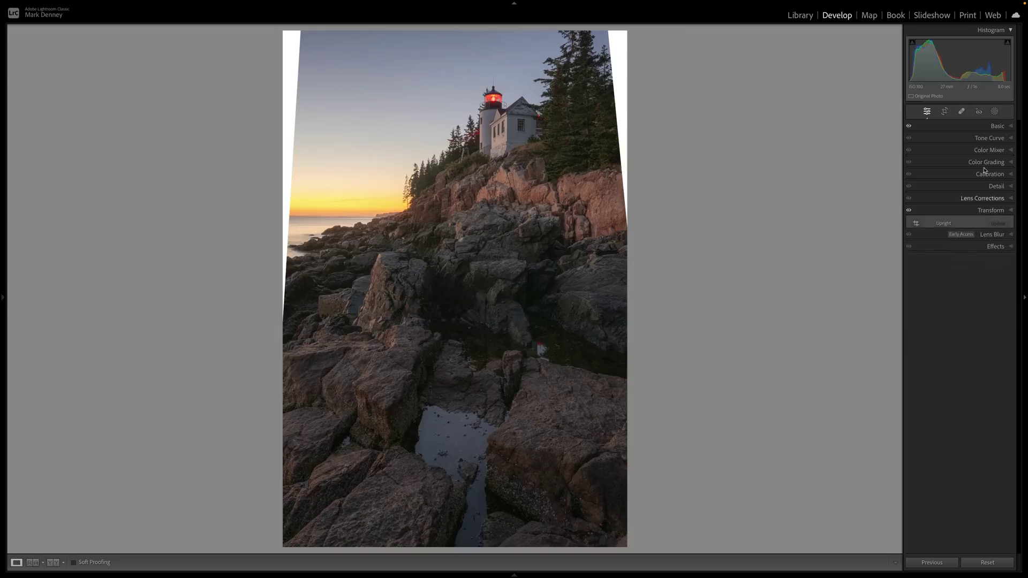
# Crop the photo at the original aspect ratio to exclude the white edges left by the perspective correction.
pyautogui.click(945, 113)
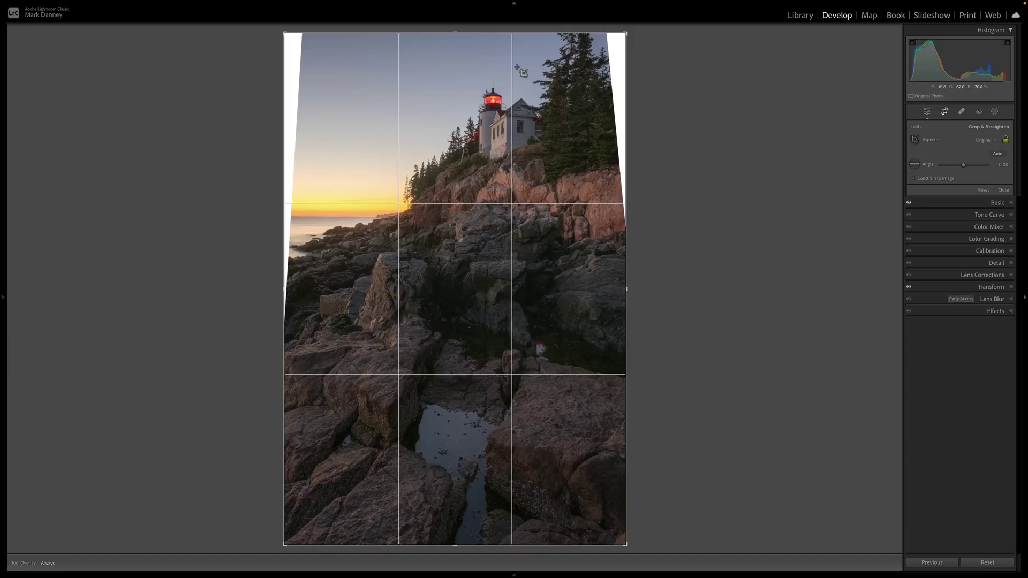
pyautogui.moveTo(464, 34); pyautogui.dragTo(461, 48)
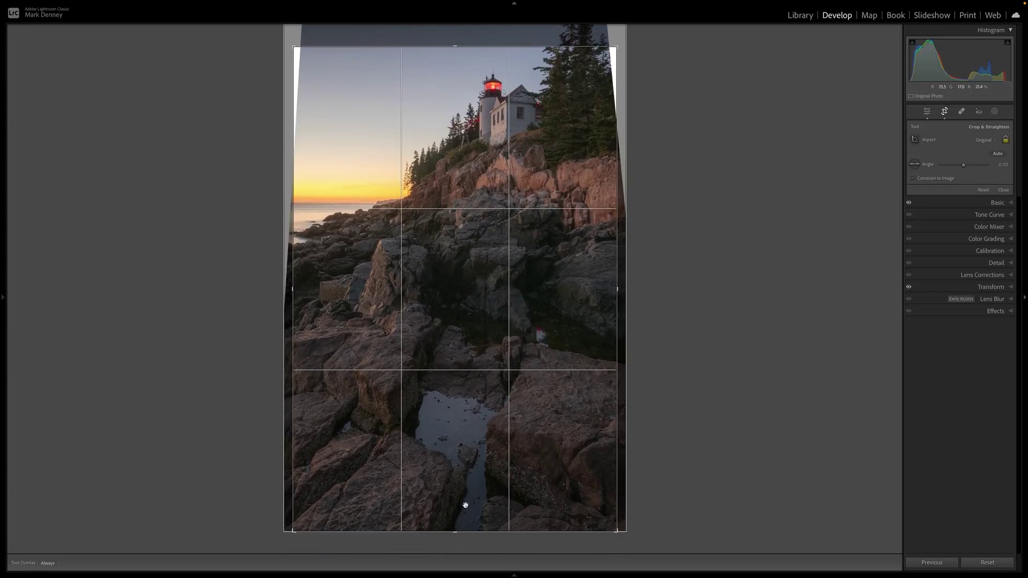
pyautogui.moveTo(455, 532); pyautogui.dragTo(458, 519)
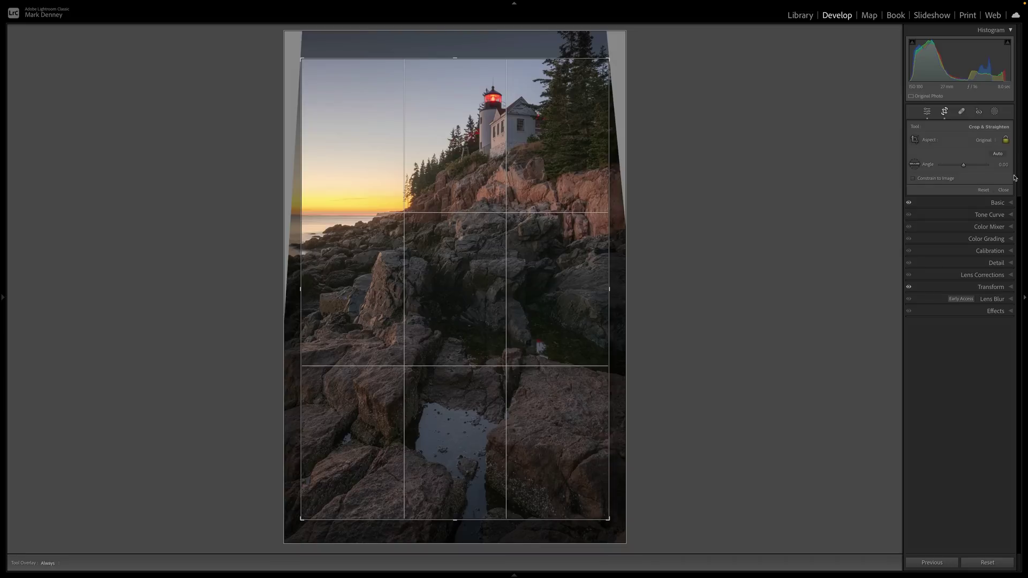
pyautogui.click(1003, 190)
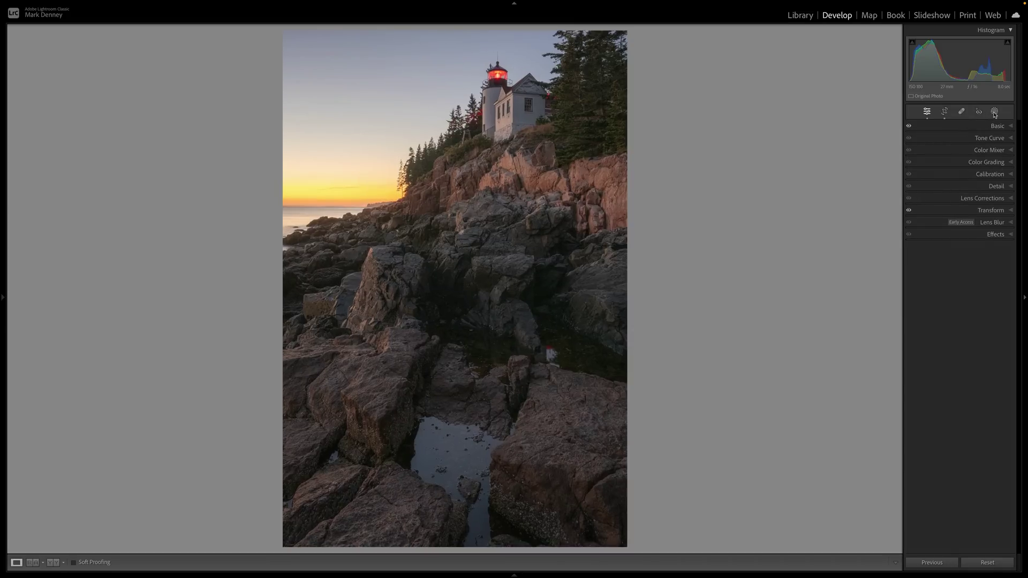
# Rotate the crop to an angle of -0.30 to level the horizon.
pyautogui.click(944, 112)
pyautogui.click(1002, 164)
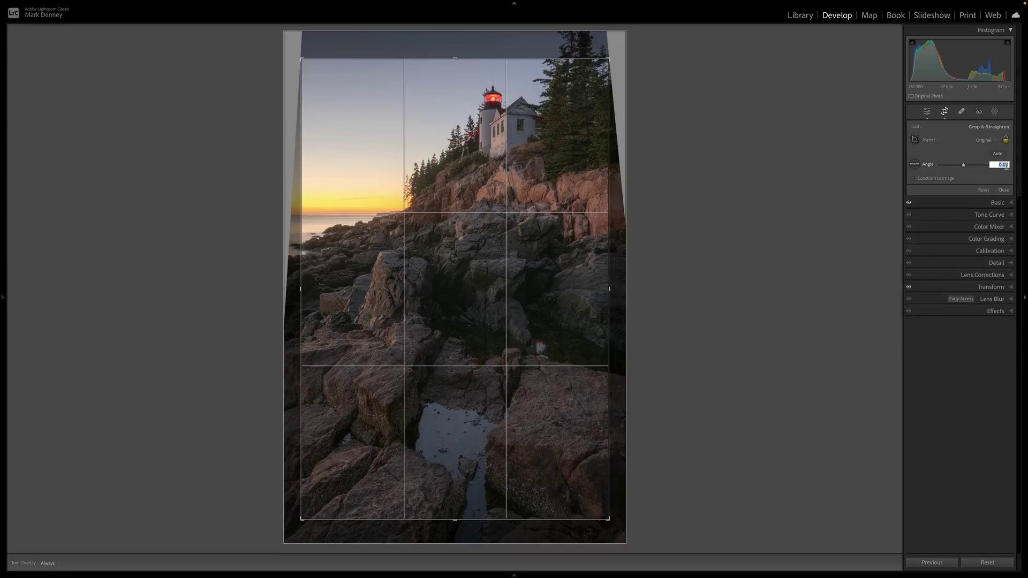
pyautogui.press('Down')
pyautogui.press('Down')
pyautogui.press('Down')
pyautogui.press('Down')
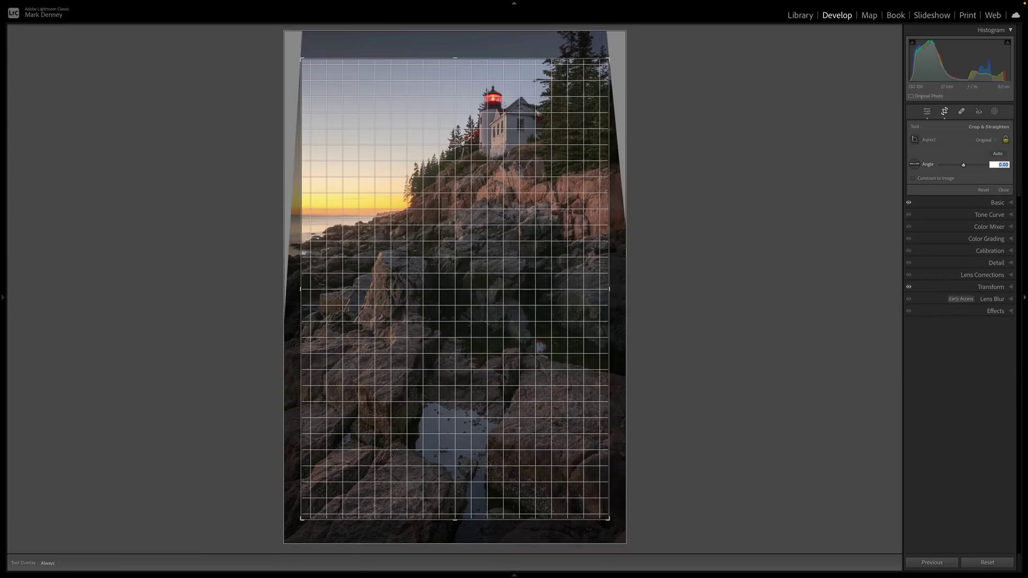
pyautogui.press('Down')
pyautogui.press('Down')
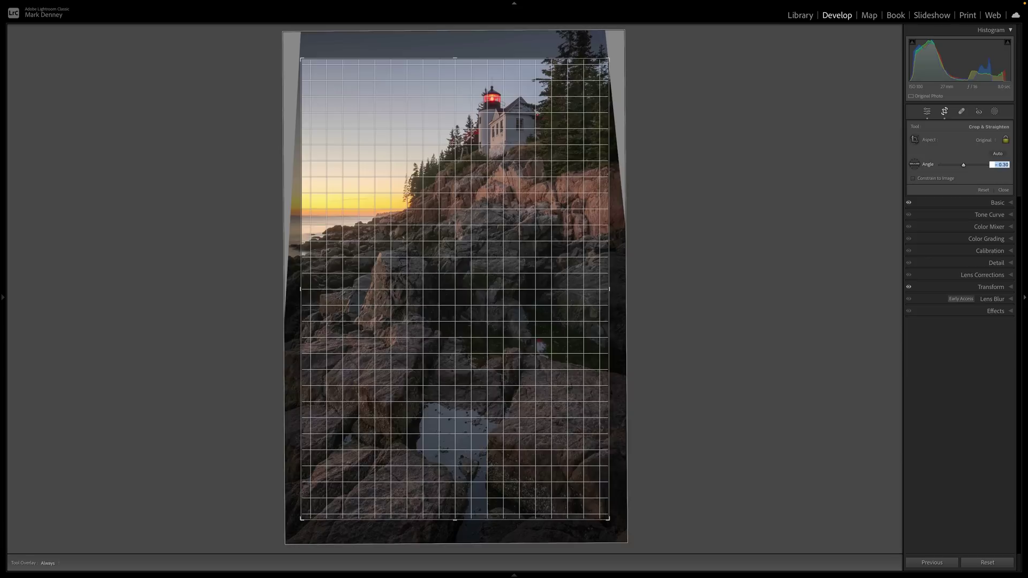
pyautogui.click(1002, 190)
# Shape a gentle S-curve on the point tone curve with a lifted black point, a shadow anchor, and highlights raised from 181 to 189.
pyautogui.click(990, 138)
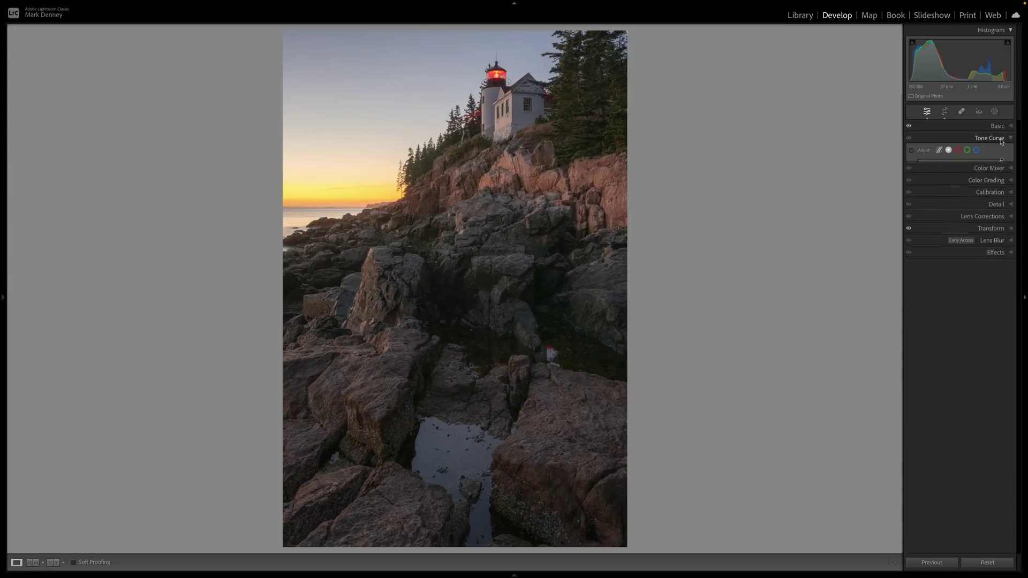
pyautogui.moveTo(919, 243); pyautogui.dragTo(918, 241)
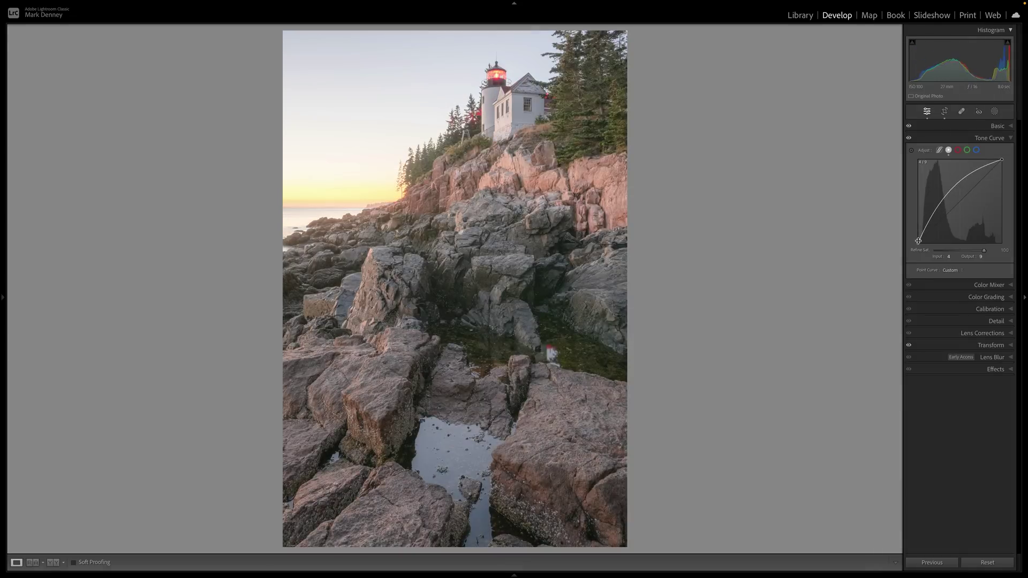
pyautogui.hotkey('ctrl', 'z')
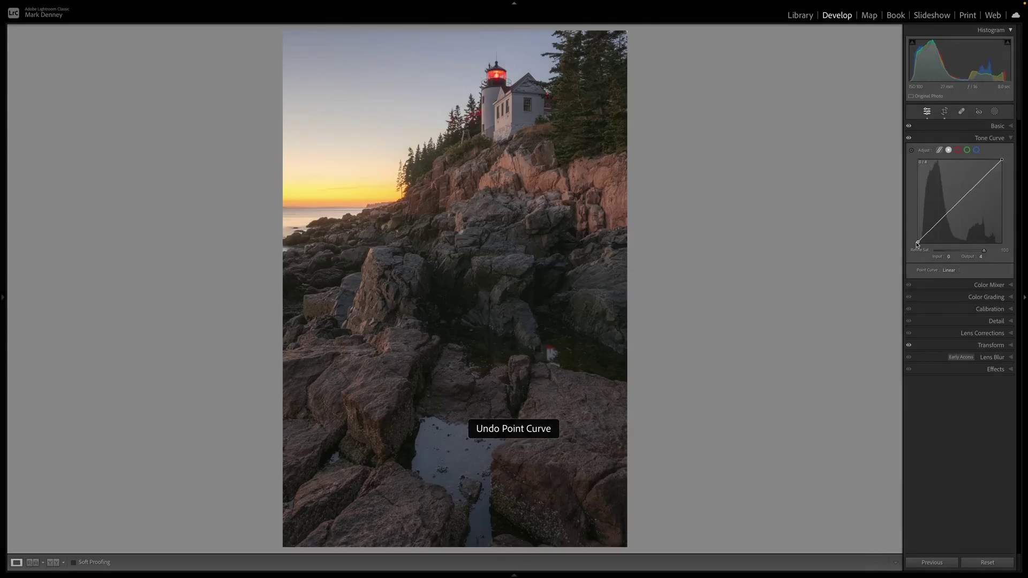
pyautogui.moveTo(915, 242); pyautogui.dragTo(918, 239)
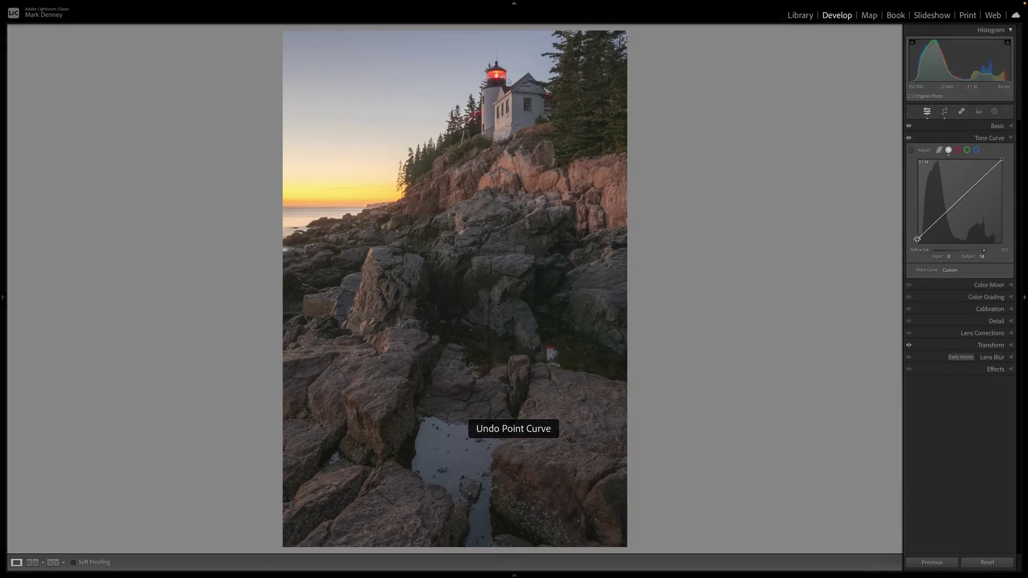
pyautogui.click(936, 224)
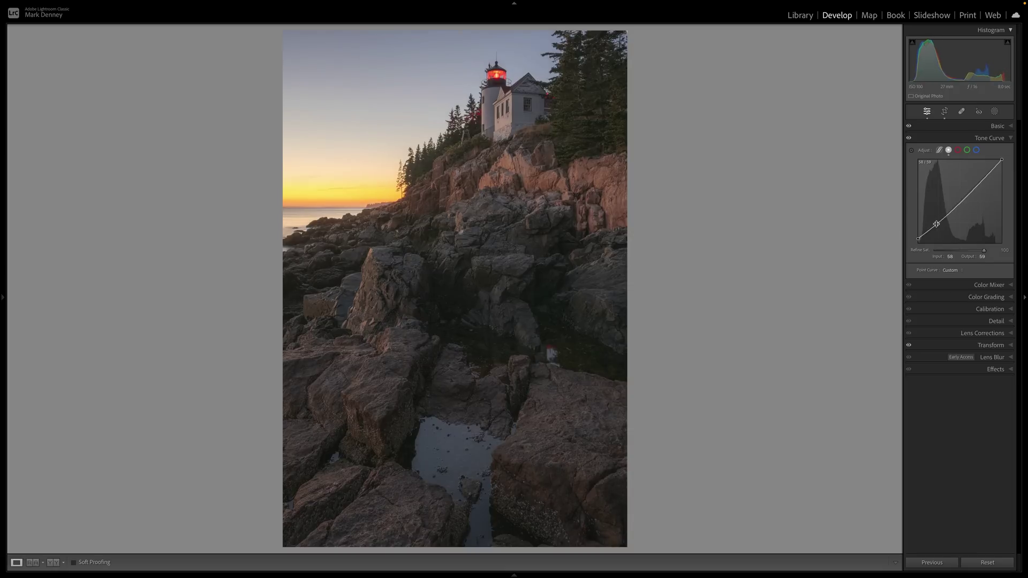
pyautogui.moveTo(978, 188); pyautogui.dragTo(977, 181)
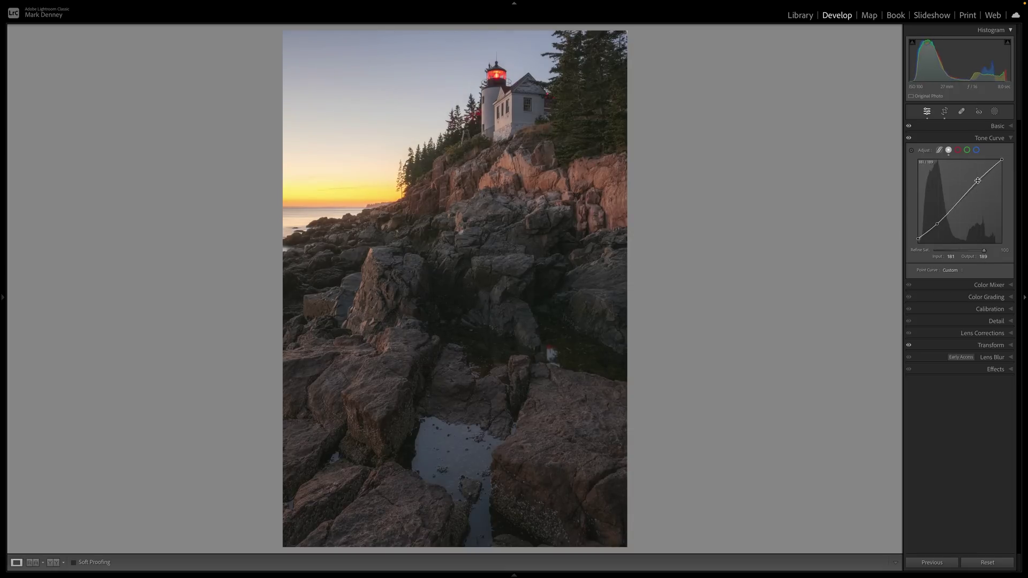
# Compare the photo with and without the tone curve adjustment.
pyautogui.click(909, 138)
pyautogui.click(909, 138)
pyautogui.click(909, 138)
pyautogui.click(909, 138)
pyautogui.click(1005, 140)
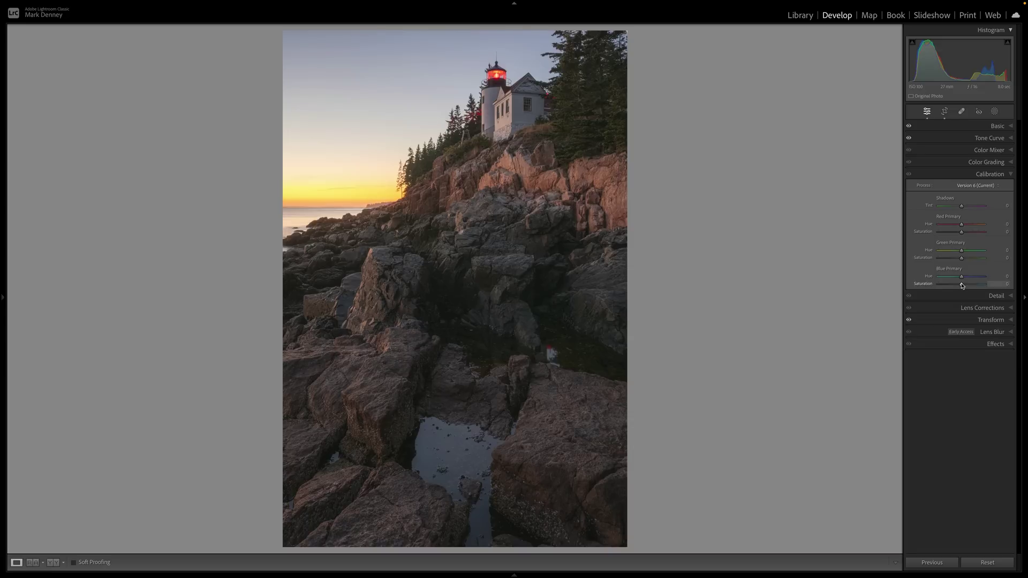
# Calibrate the colours with Blue Primary saturation +15, Green Primary saturation +21 and hue +32, and a reduced Red Primary saturation.
pyautogui.moveTo(964, 286)
pyautogui.mouseDown()
pyautogui.moveTo(984, 285)
pyautogui.moveTo(970, 286)
pyautogui.mouseUp()
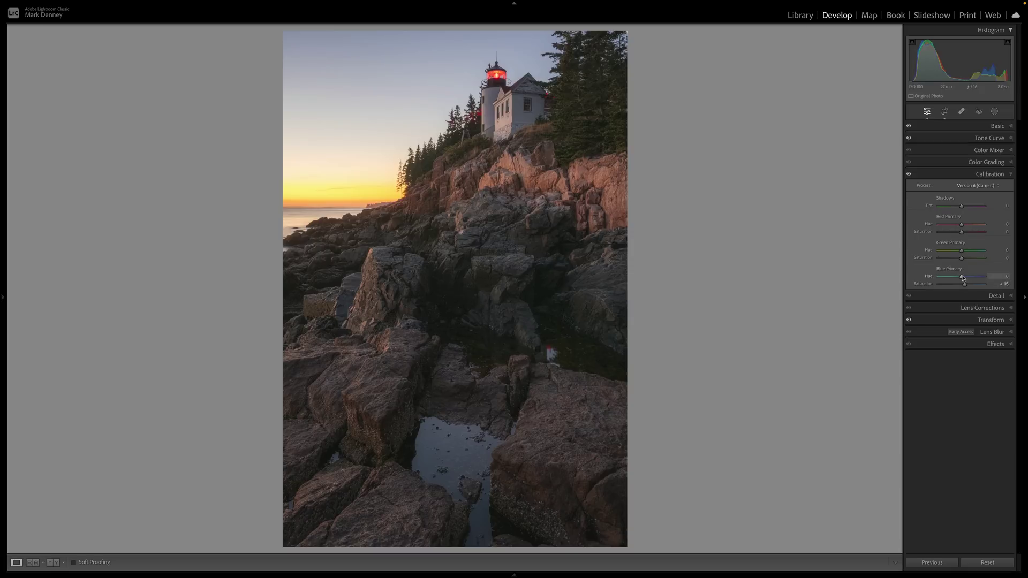
pyautogui.moveTo(961, 258); pyautogui.dragTo(967, 260)
pyautogui.moveTo(963, 253)
pyautogui.mouseDown()
pyautogui.moveTo(976, 251)
pyautogui.moveTo(947, 251)
pyautogui.moveTo(981, 252)
pyautogui.moveTo(972, 252)
pyautogui.mouseUp()
pyautogui.moveTo(962, 235)
pyautogui.mouseDown()
pyautogui.moveTo(945, 237)
pyautogui.moveTo(984, 240)
pyautogui.moveTo(961, 240)
pyautogui.mouseUp()
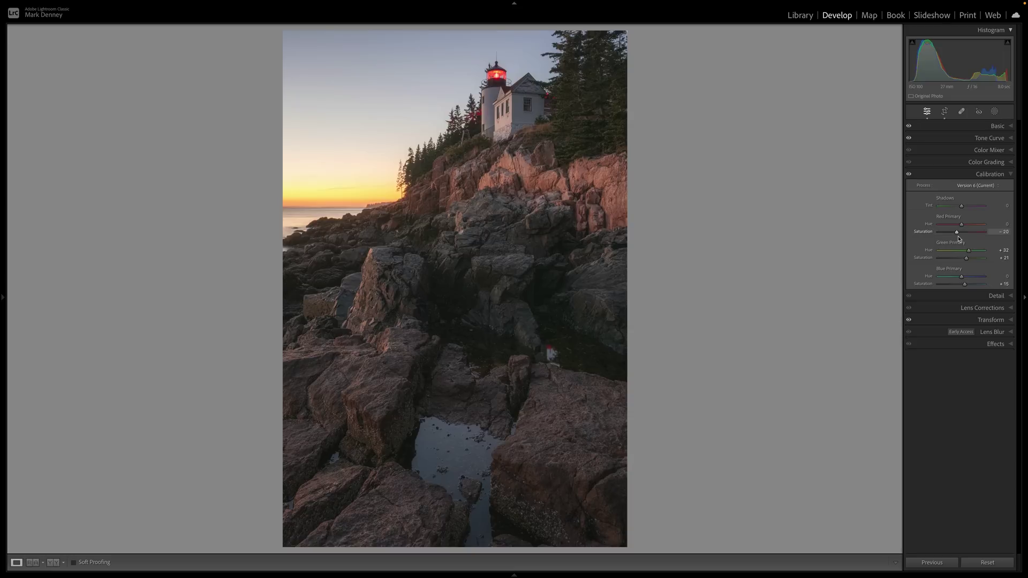
pyautogui.moveTo(959, 238); pyautogui.dragTo(958, 238)
pyautogui.click(999, 176)
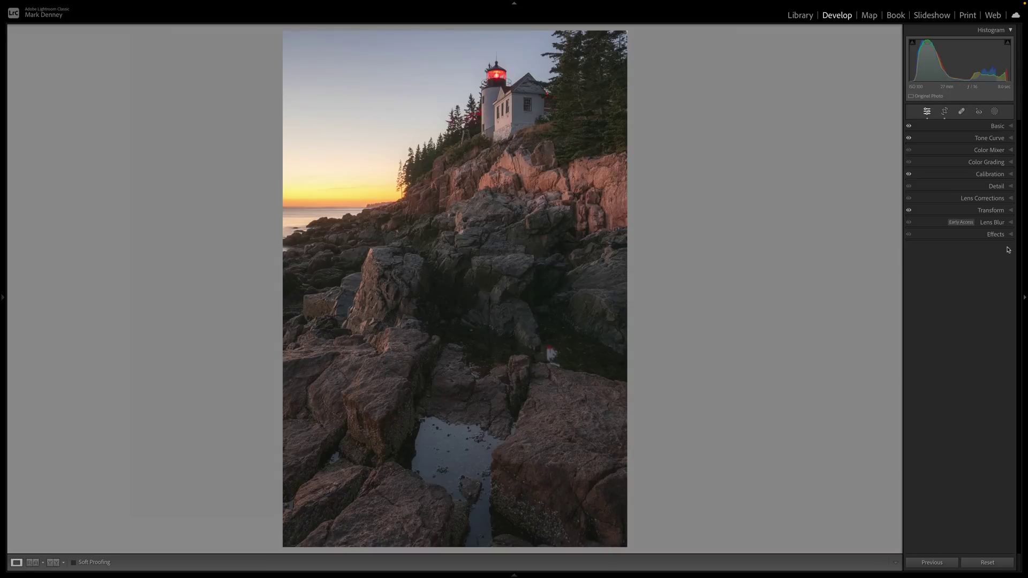
# Lower the saturation of the yellows to -20 in the colour mixer.
pyautogui.click(996, 151)
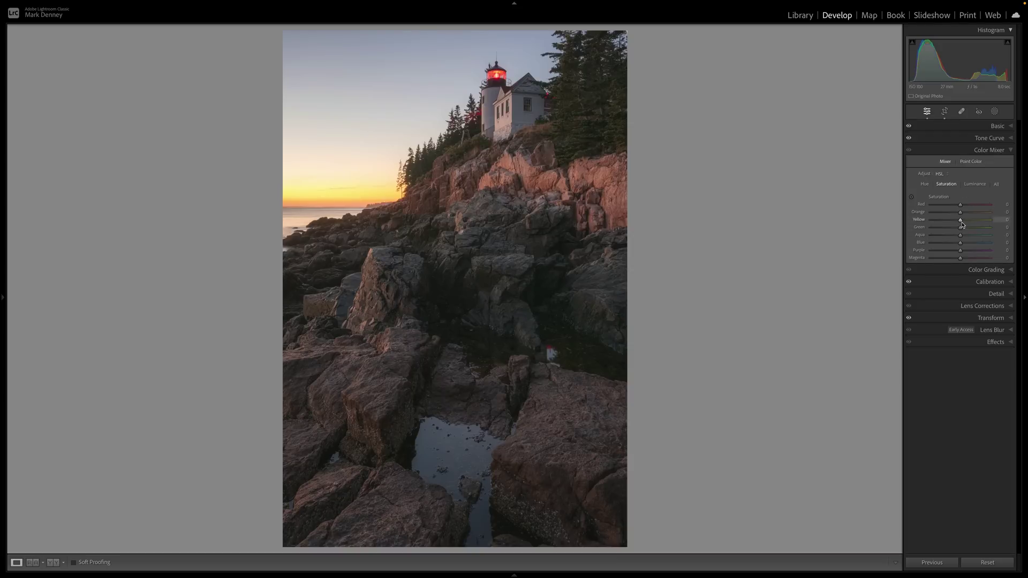
pyautogui.moveTo(959, 225)
pyautogui.mouseDown()
pyautogui.moveTo(933, 227)
pyautogui.moveTo(954, 225)
pyautogui.mouseUp()
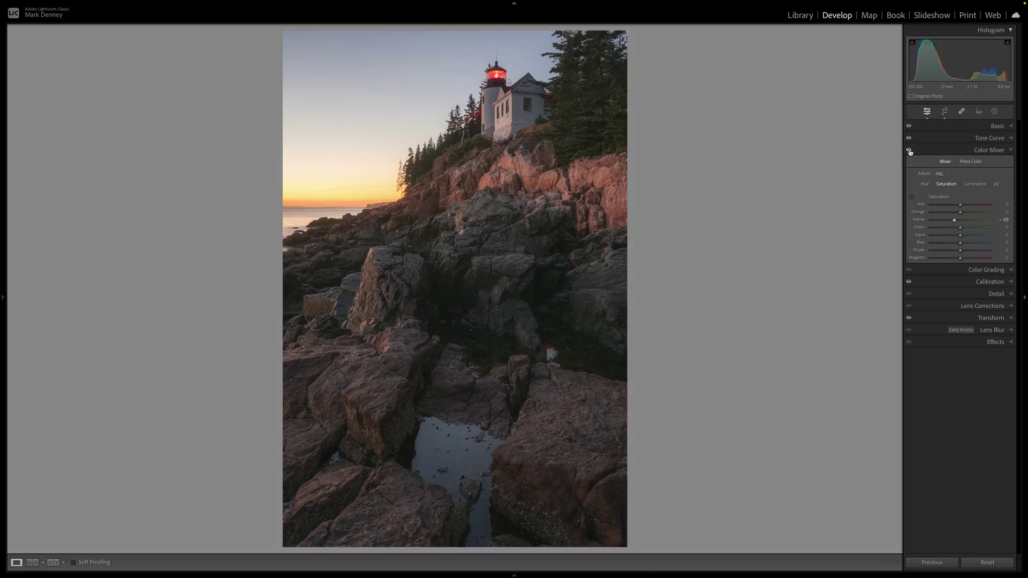
pyautogui.click(1011, 153)
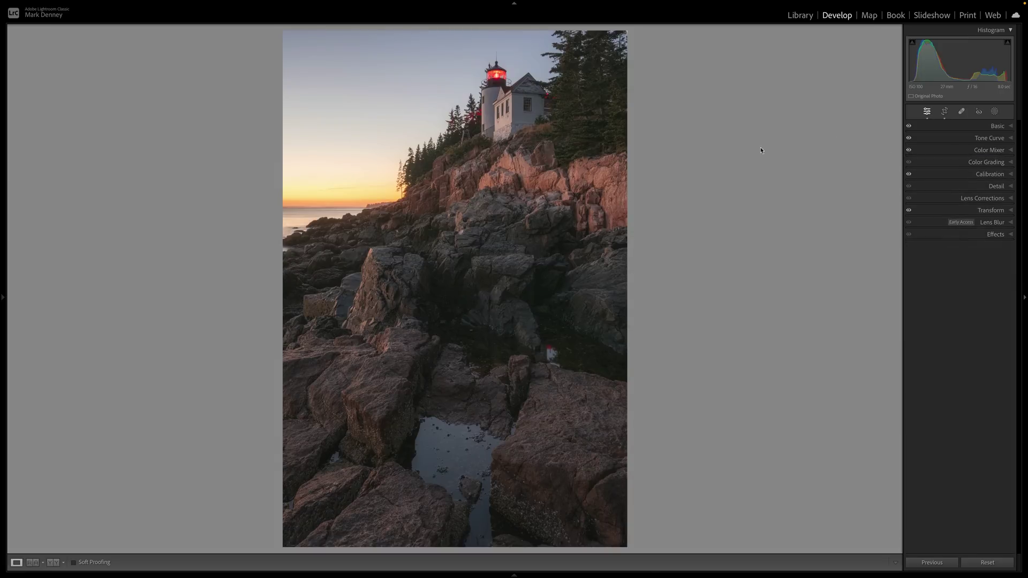
# Compare the edited lighthouse photo with its before version several times.
pyautogui.press('\\')
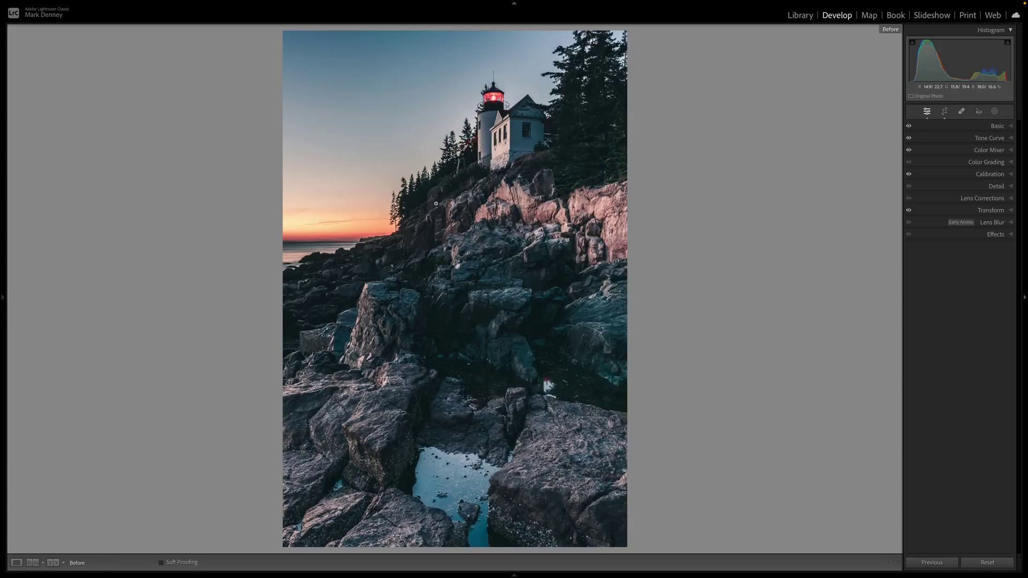
pyautogui.press('\\')
pyautogui.press('\\')
pyautogui.press('\\')
pyautogui.press('\\')
pyautogui.press('\\')
pyautogui.press('\\')
pyautogui.press('\\')
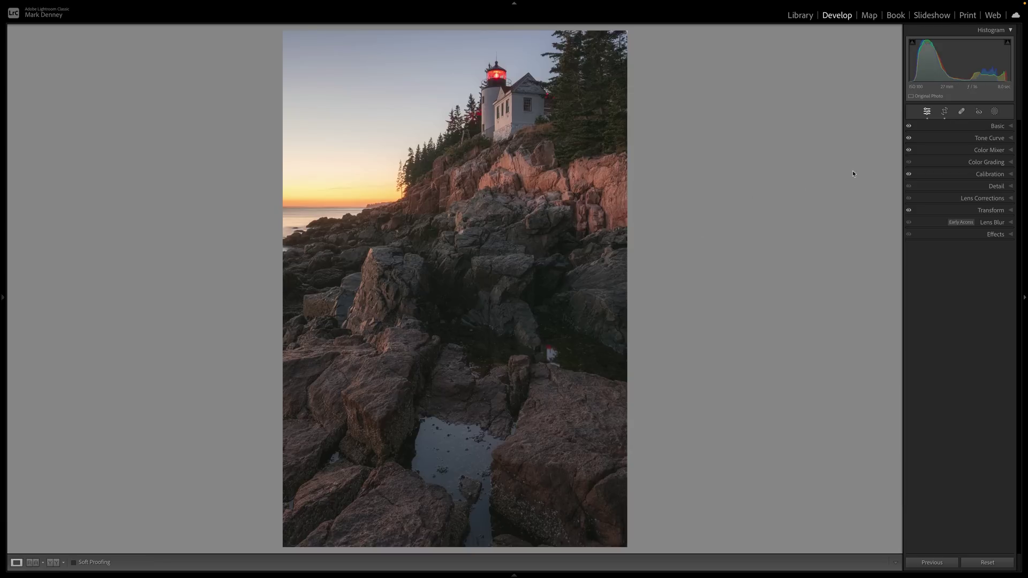
# Raise the midtones' luminance in Color Grading, leaving their hue and saturation at 0.
pyautogui.click(995, 161)
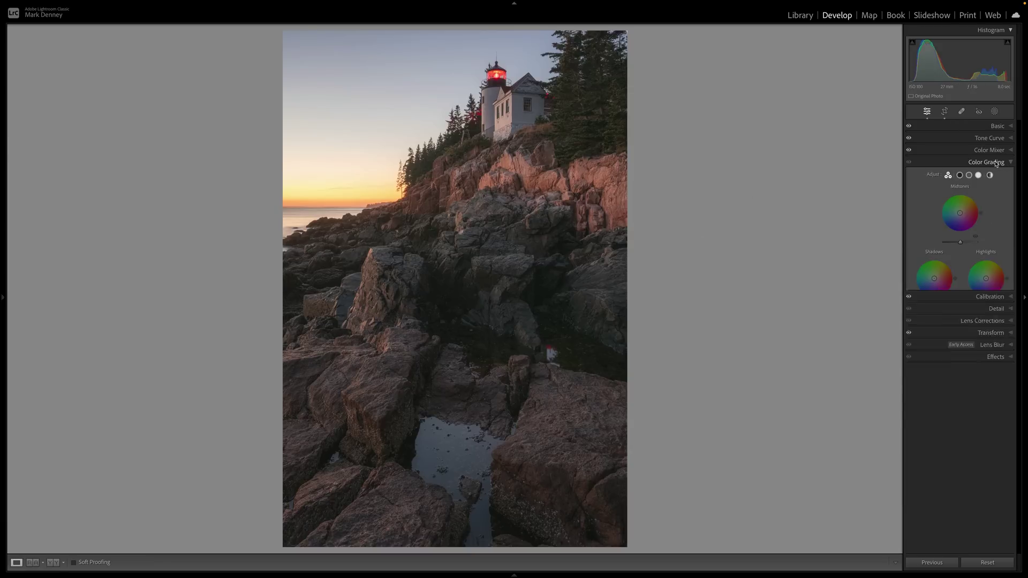
pyautogui.click(969, 175)
pyautogui.moveTo(962, 303)
pyautogui.mouseDown()
pyautogui.moveTo(947, 304)
pyautogui.moveTo(973, 305)
pyautogui.mouseUp()
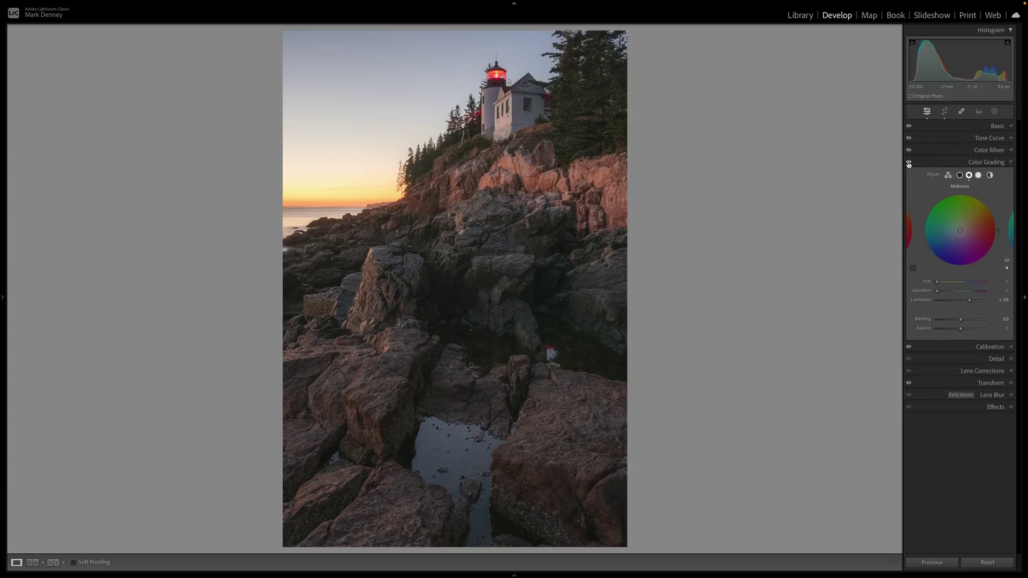
pyautogui.click(1011, 163)
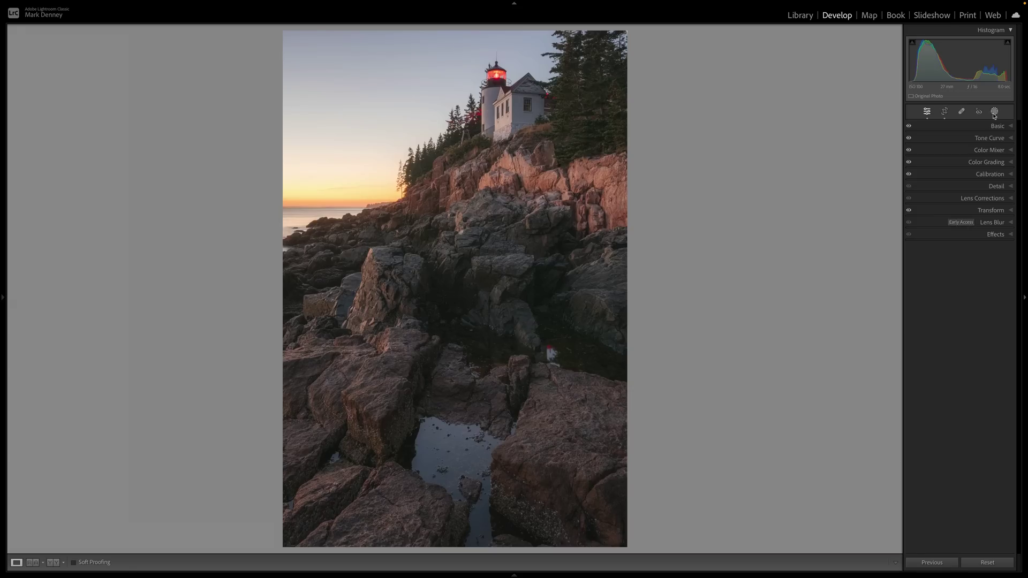
# Add a wide, slightly tilted radial gradient mask centred on the horizon at the photo's left edge, reaching across the cliff.
pyautogui.click(995, 112)
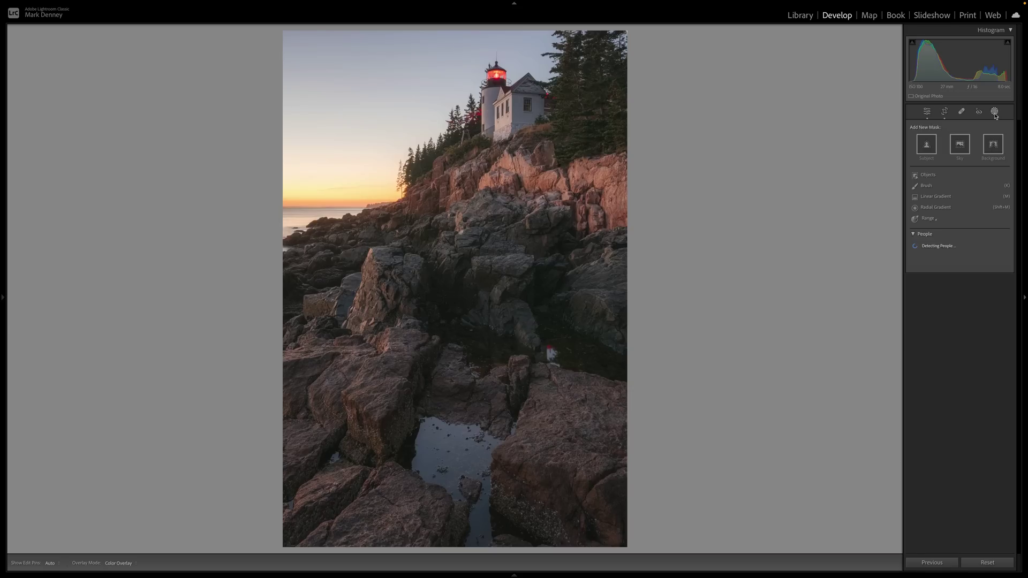
pyautogui.click(935, 208)
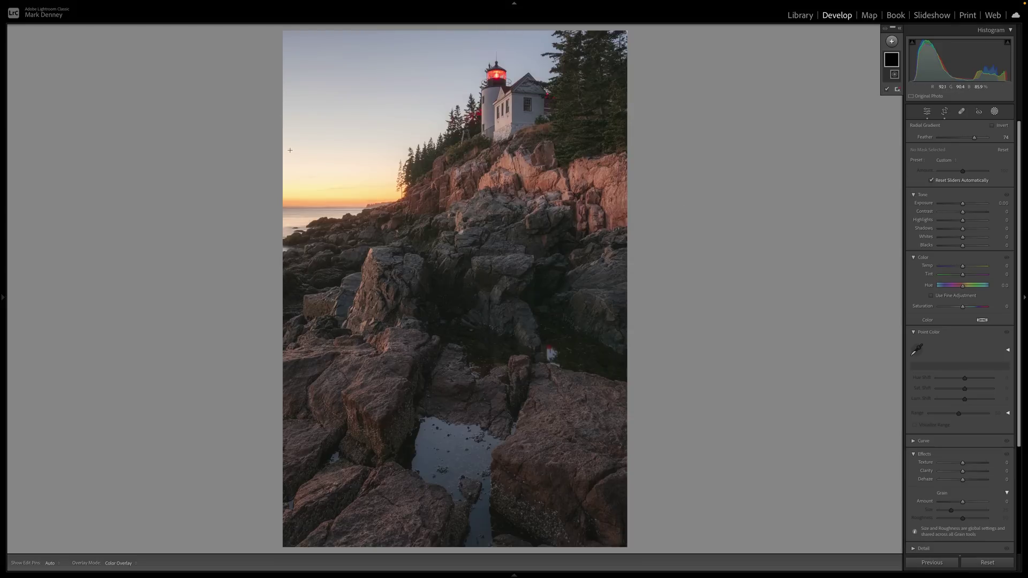
pyautogui.moveTo(290, 150); pyautogui.dragTo(600, 295)
pyautogui.moveTo(289, 151); pyautogui.dragTo(285, 204)
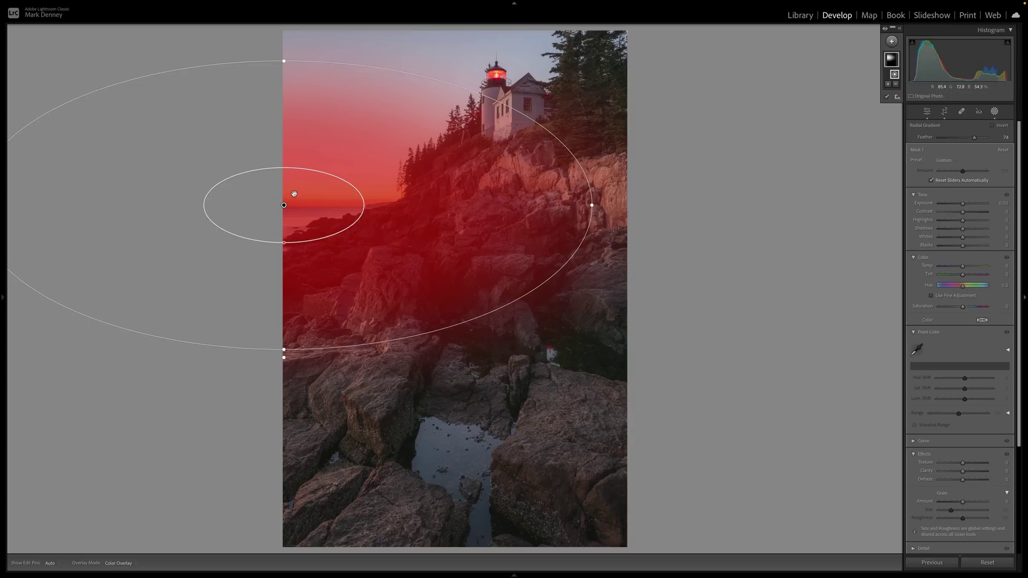
pyautogui.moveTo(284, 60); pyautogui.dragTo(281, 91)
pyautogui.moveTo(591, 212); pyautogui.dragTo(818, 237)
pyautogui.moveTo(631, 114); pyautogui.dragTo(636, 140)
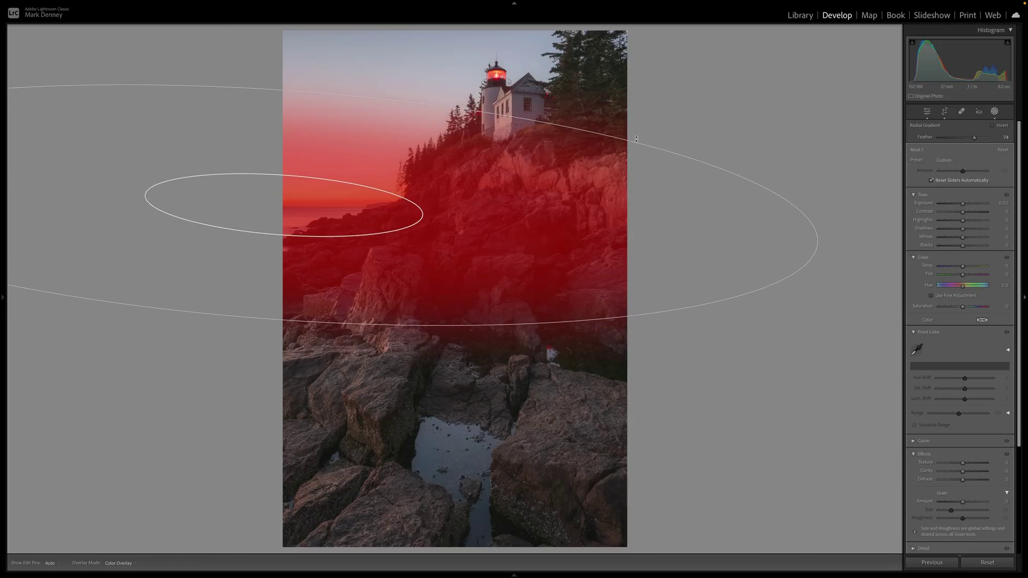
pyautogui.moveTo(636, 139); pyautogui.dragTo(637, 139)
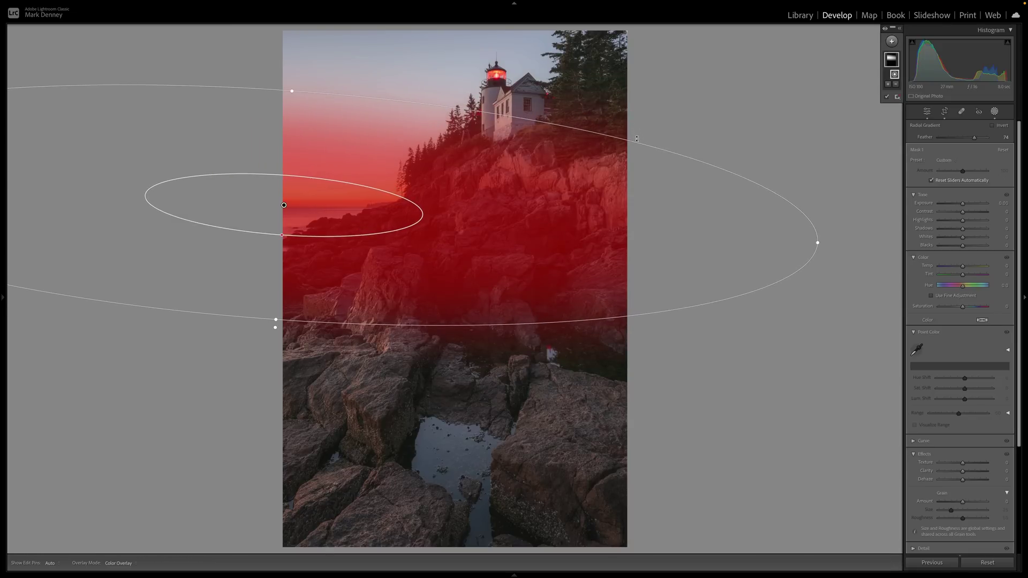
# Set the horizon radial mask's exposure to 0.63, highlights to -30, temperature to -24 and tint to 21.
pyautogui.moveTo(962, 206); pyautogui.dragTo(965, 204)
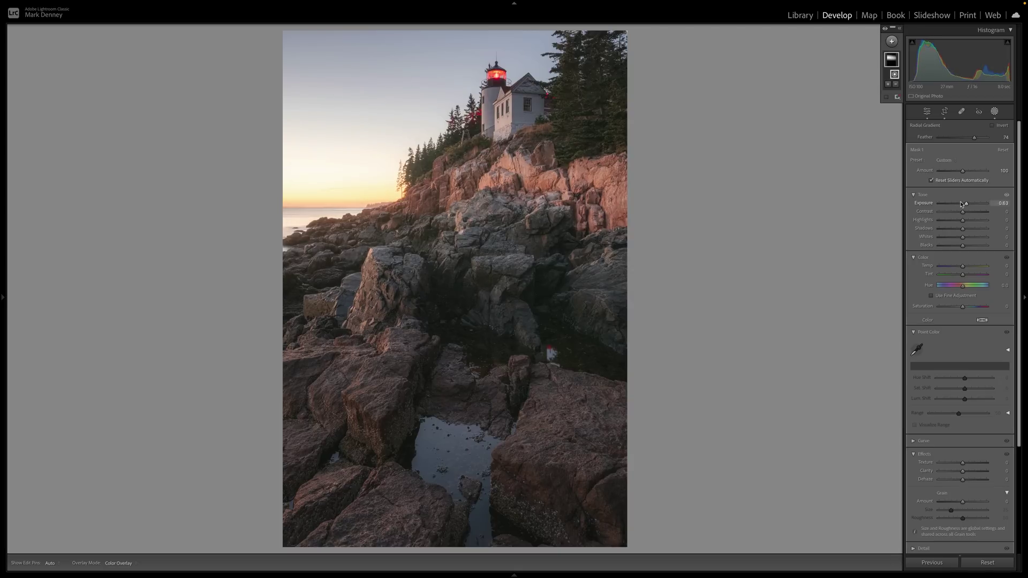
pyautogui.moveTo(961, 221); pyautogui.dragTo(954, 223)
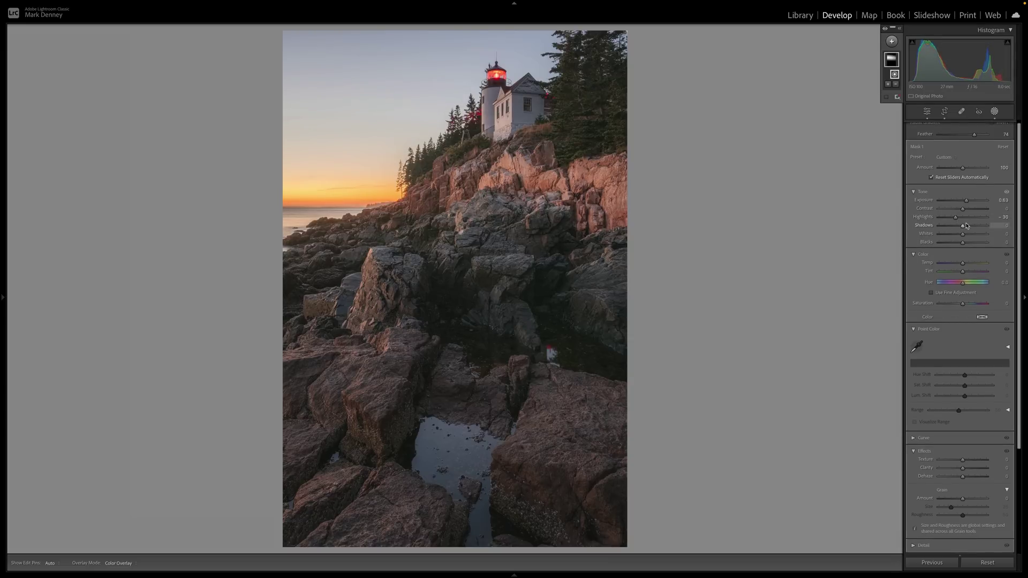
pyautogui.moveTo(963, 262)
pyautogui.mouseDown()
pyautogui.moveTo(986, 263)
pyautogui.moveTo(957, 268)
pyautogui.mouseUp()
pyautogui.moveTo(961, 276); pyautogui.dragTo(966, 274)
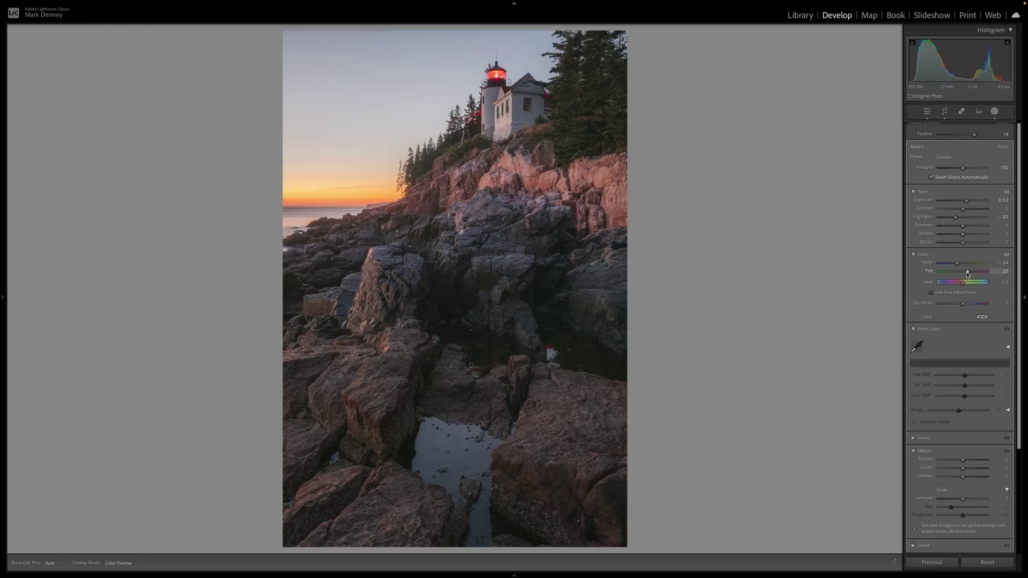
pyautogui.moveTo(967, 274); pyautogui.dragTo(968, 274)
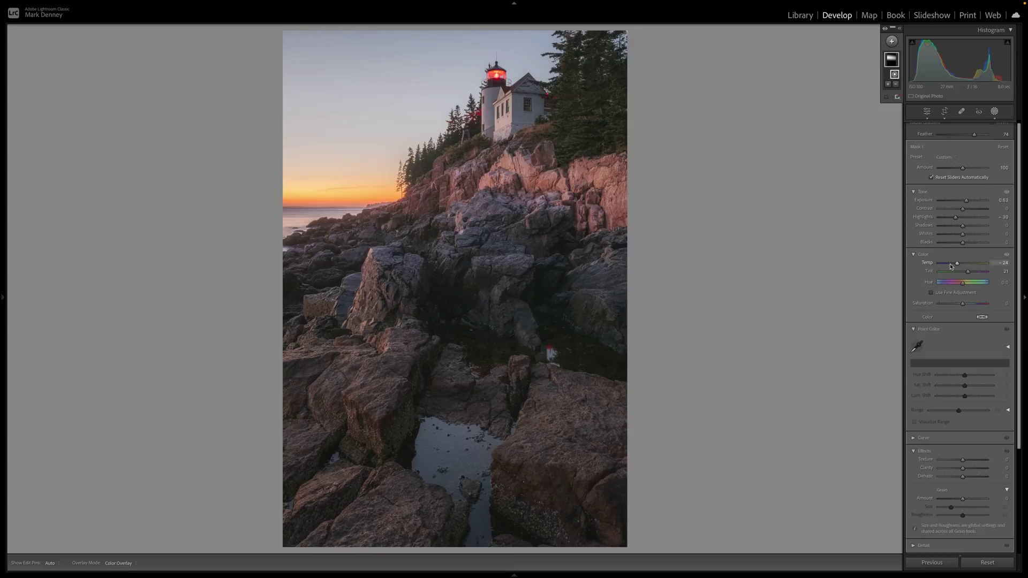
# Soften the horizon radial mask with clarity -23 and dehaze -10.
pyautogui.scroll(-1, 962, 415)
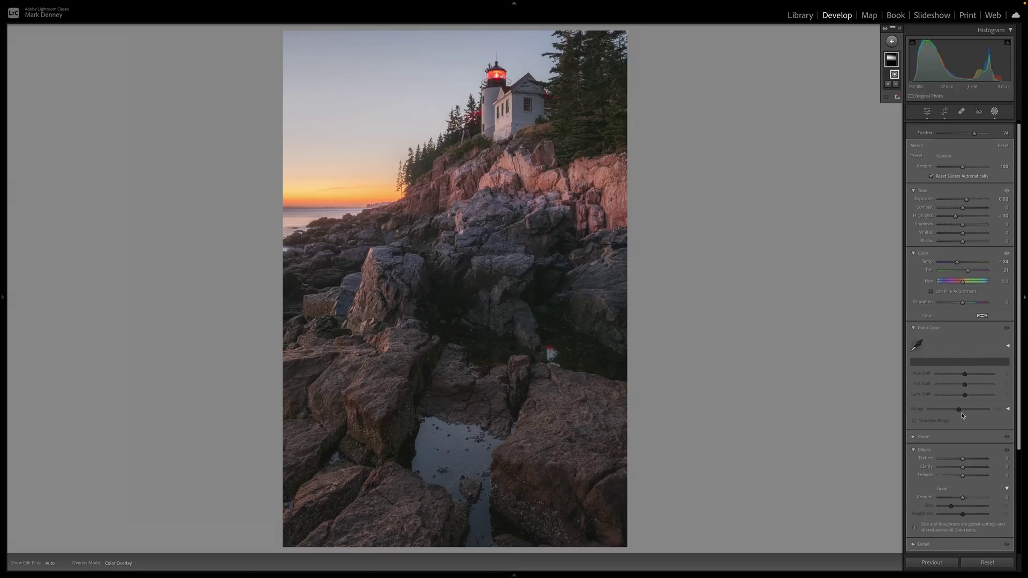
pyautogui.scroll(-3, 962, 416)
pyautogui.moveTo(962, 399); pyautogui.dragTo(961, 409)
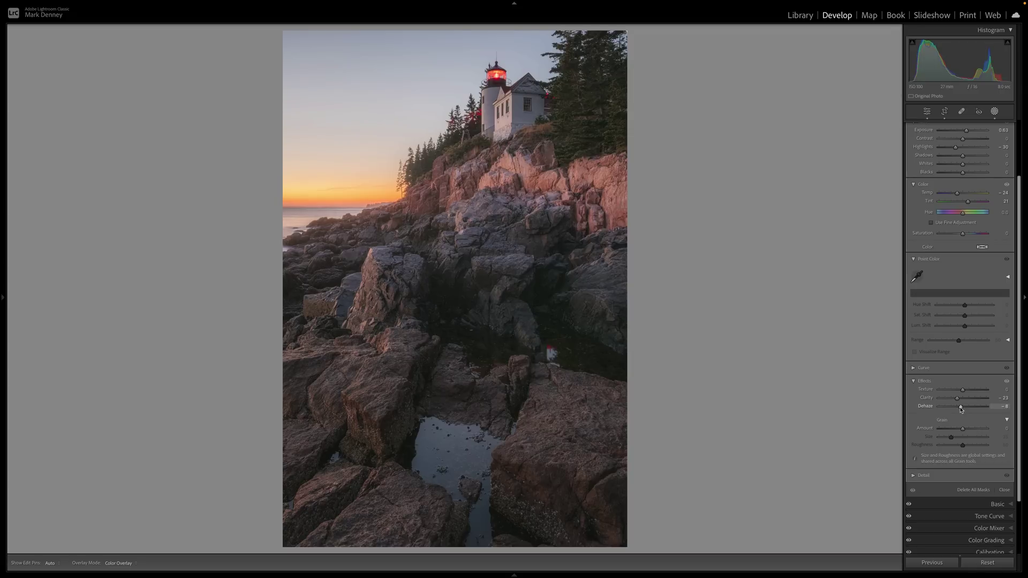
pyautogui.moveTo(960, 409); pyautogui.dragTo(961, 410)
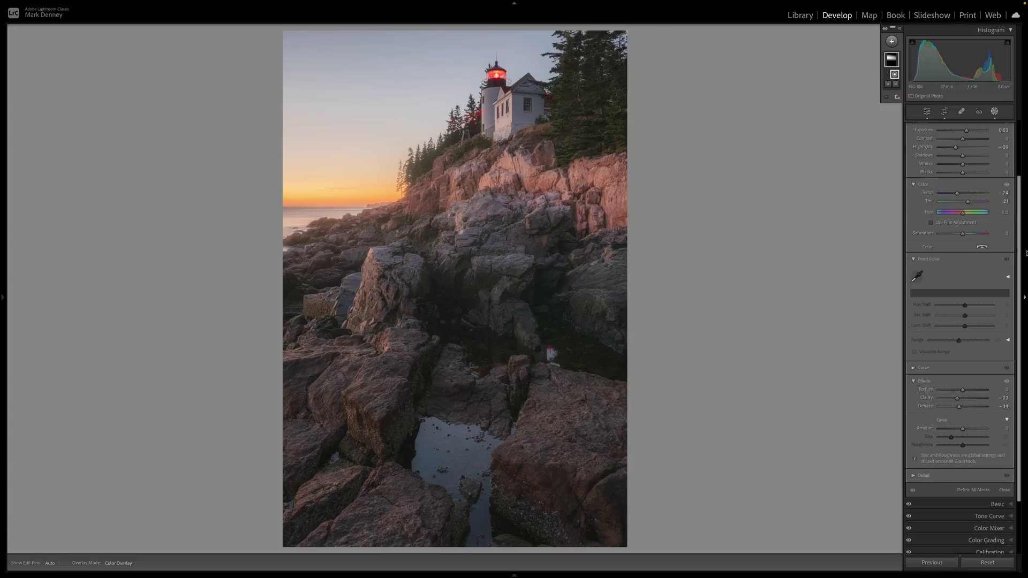
pyautogui.moveTo(959, 408); pyautogui.dragTo(960, 408)
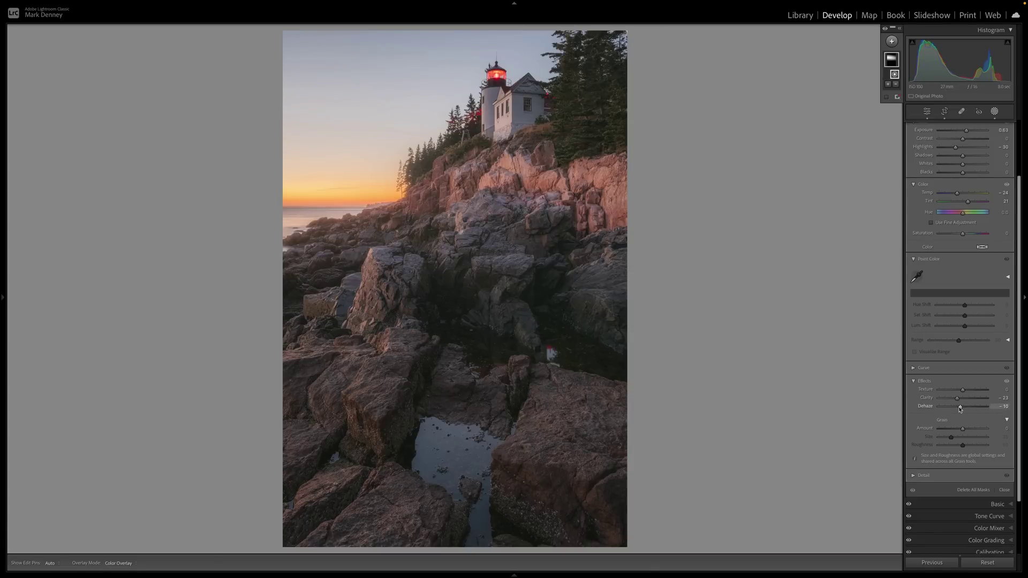
# Compare the photo with and without the horizon radial mask.
pyautogui.click(899, 28)
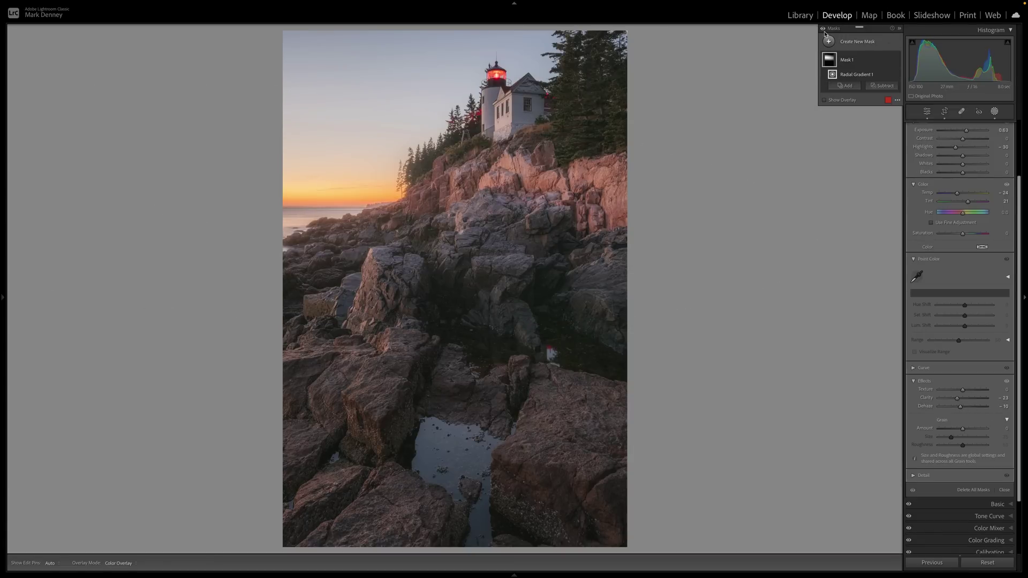
pyautogui.click(897, 61)
pyautogui.click(897, 62)
pyautogui.click(897, 61)
pyautogui.click(896, 61)
# Add a nearly level linear gradient mask over the foreground rocks, fading from below the photo up to the mid-height rocks.
pyautogui.click(829, 43)
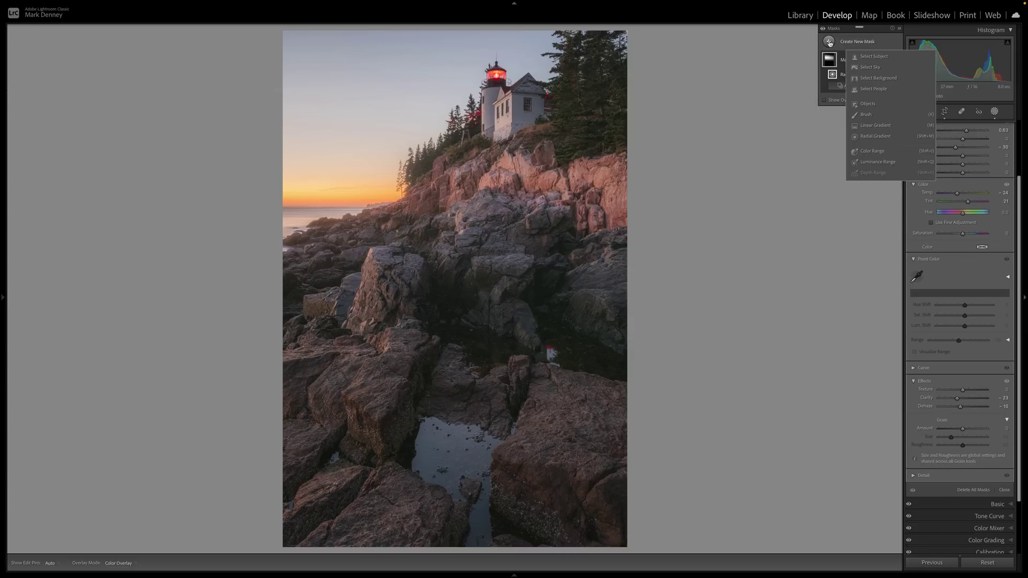
pyautogui.click(875, 125)
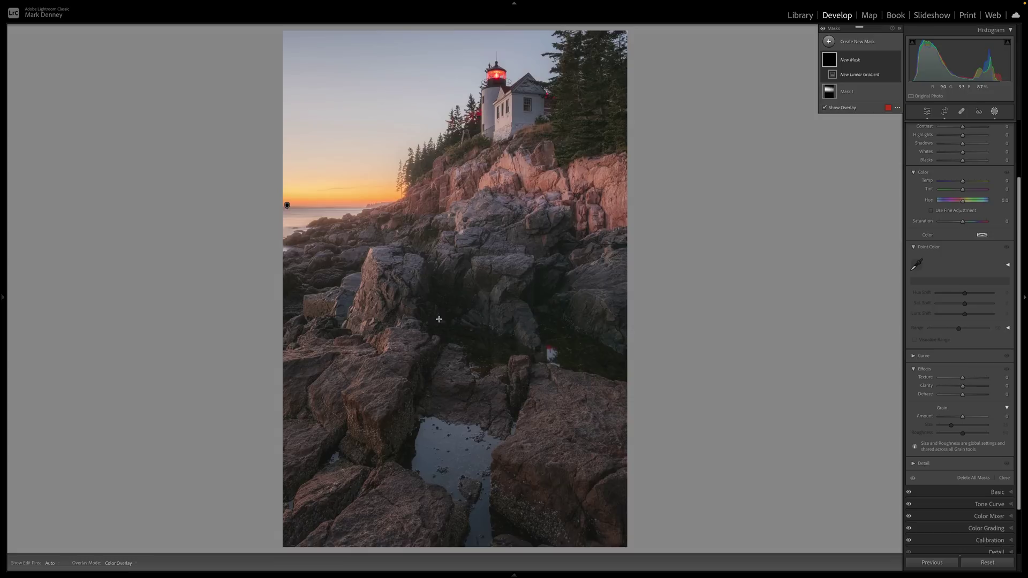
pyautogui.hotkey('ctrl', '-')
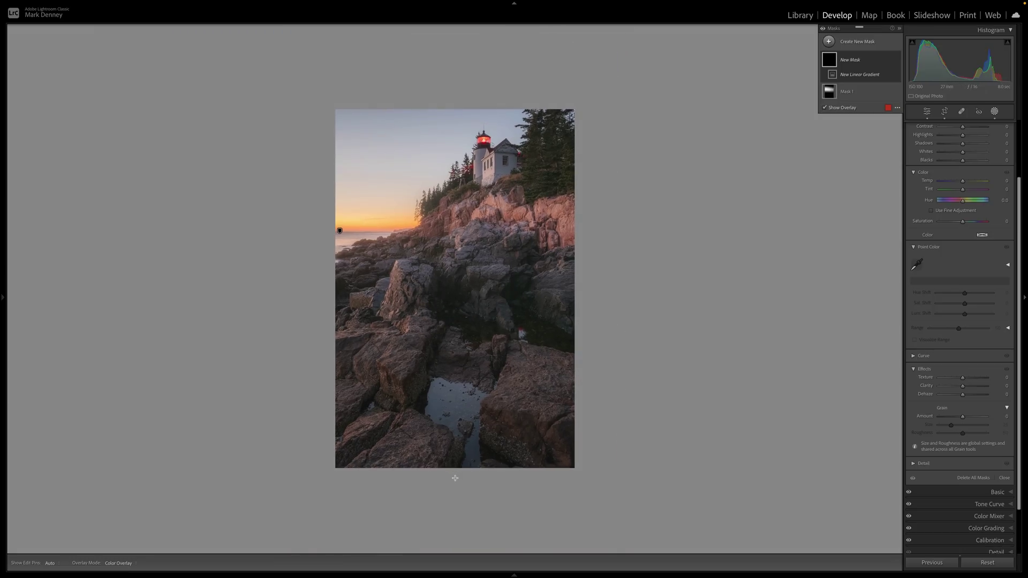
pyautogui.moveTo(446, 502); pyautogui.dragTo(461, 271)
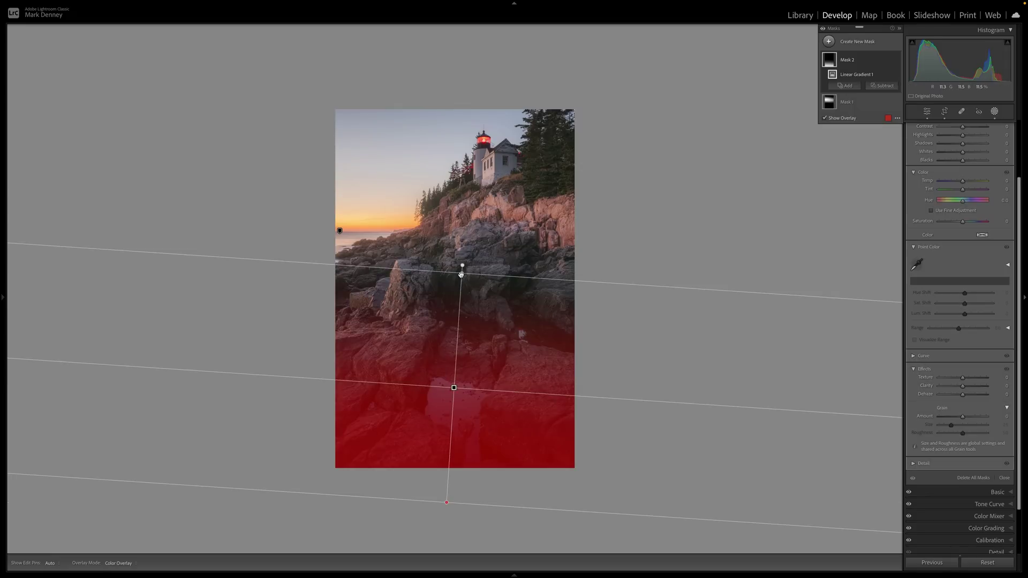
pyautogui.moveTo(423, 387); pyautogui.dragTo(412, 388)
pyautogui.moveTo(454, 277); pyautogui.dragTo(455, 258)
# Darken the foreground gradient with exposure -1.69, and set its highlights to 81 and shadows to 14.
pyautogui.scroll(3, 958, 339)
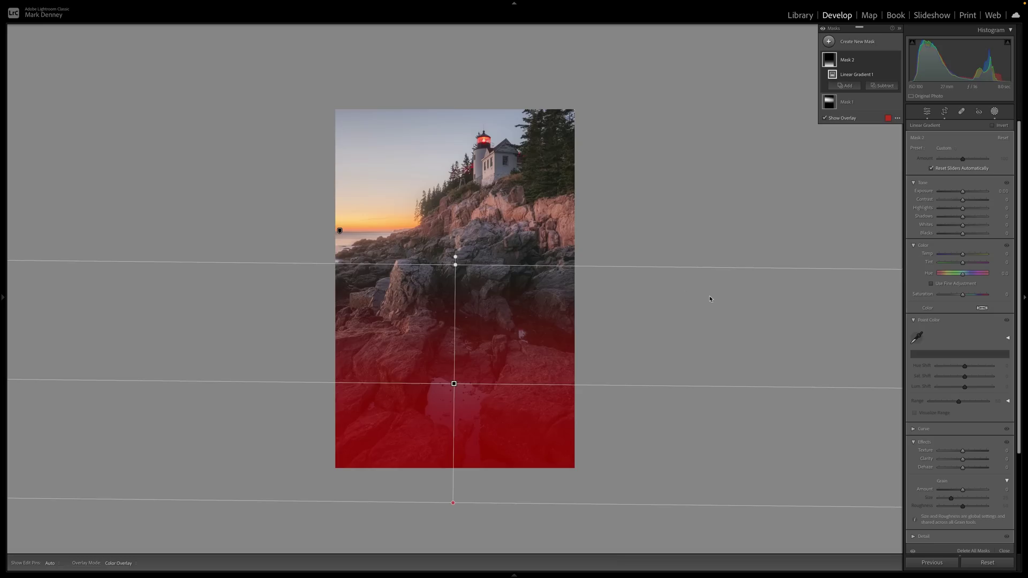
pyautogui.moveTo(962, 194); pyautogui.dragTo(953, 194)
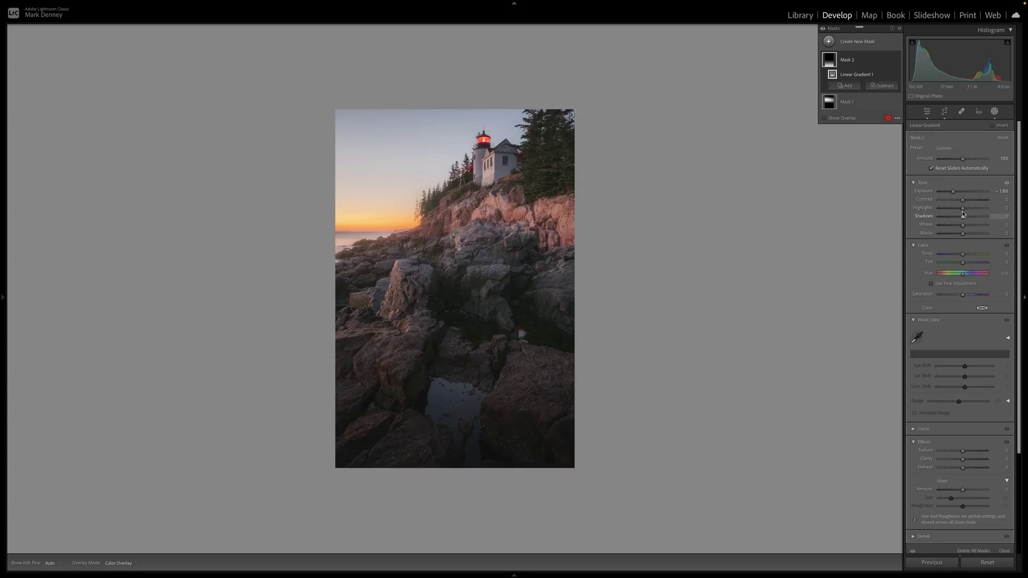
pyautogui.moveTo(962, 207)
pyautogui.mouseDown()
pyautogui.moveTo(996, 212)
pyautogui.moveTo(980, 212)
pyautogui.mouseUp()
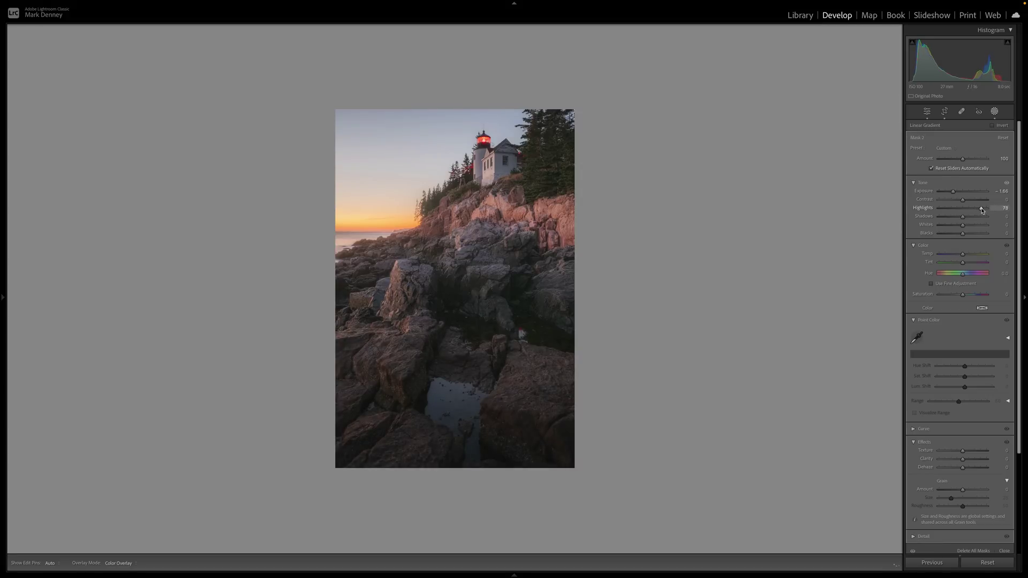
pyautogui.moveTo(982, 211); pyautogui.dragTo(981, 212)
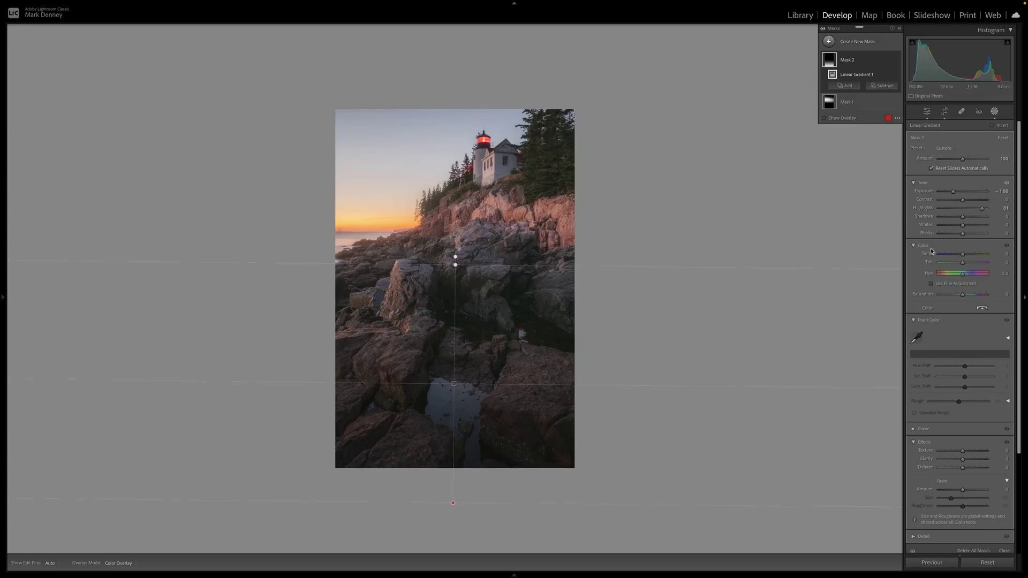
pyautogui.moveTo(962, 216); pyautogui.dragTo(952, 193)
# Compare the photo with and without the foreground gradient, and with all masks off and on.
pyautogui.click(897, 60)
pyautogui.click(897, 61)
pyautogui.click(896, 60)
pyautogui.click(897, 61)
pyautogui.click(823, 31)
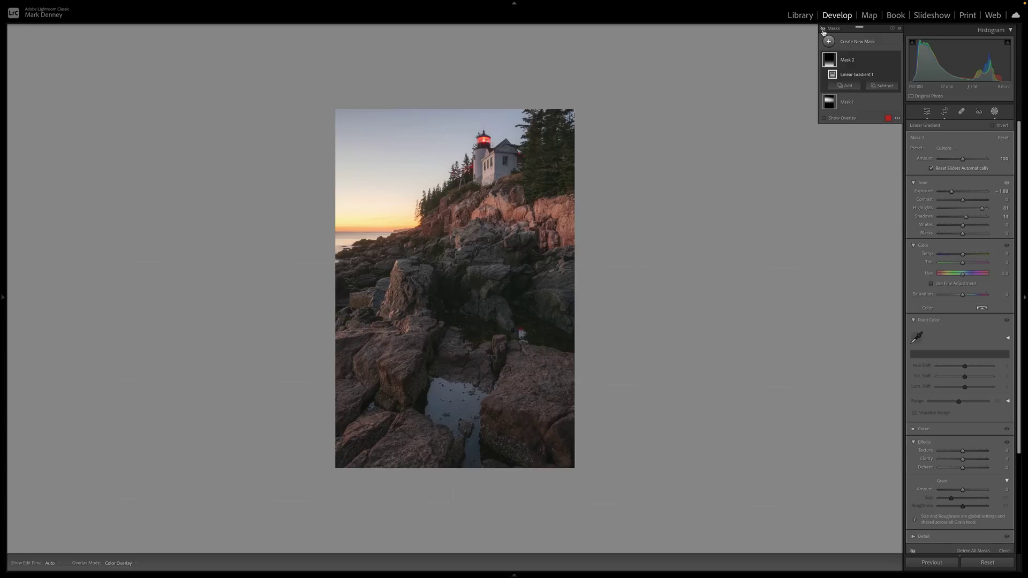
pyautogui.click(823, 31)
pyautogui.click(824, 31)
pyautogui.click(824, 31)
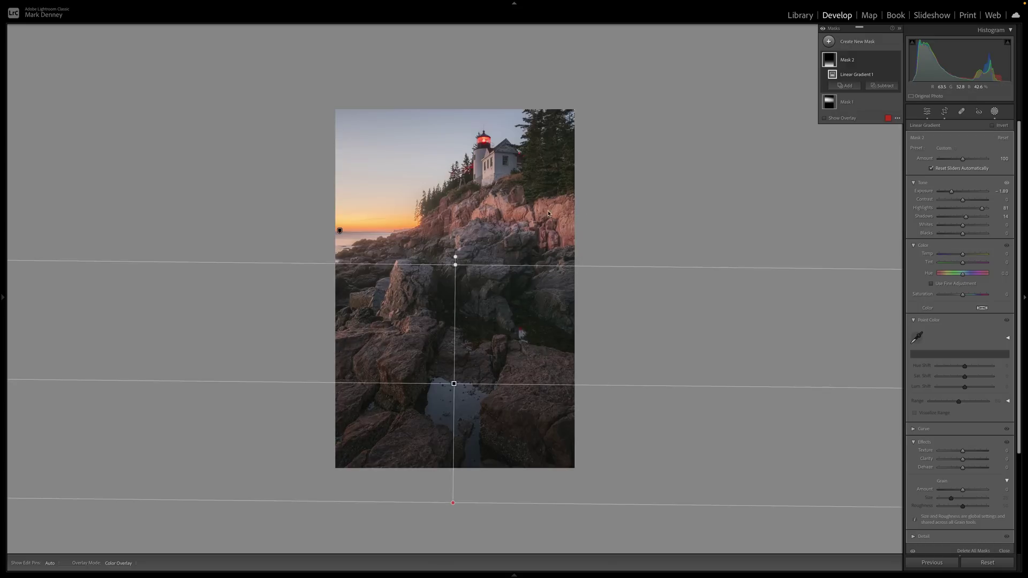
# Add a small tilted radial gradient mask over the upright rock below the horizon, with its feather reduced to 58.
pyautogui.click(845, 85)
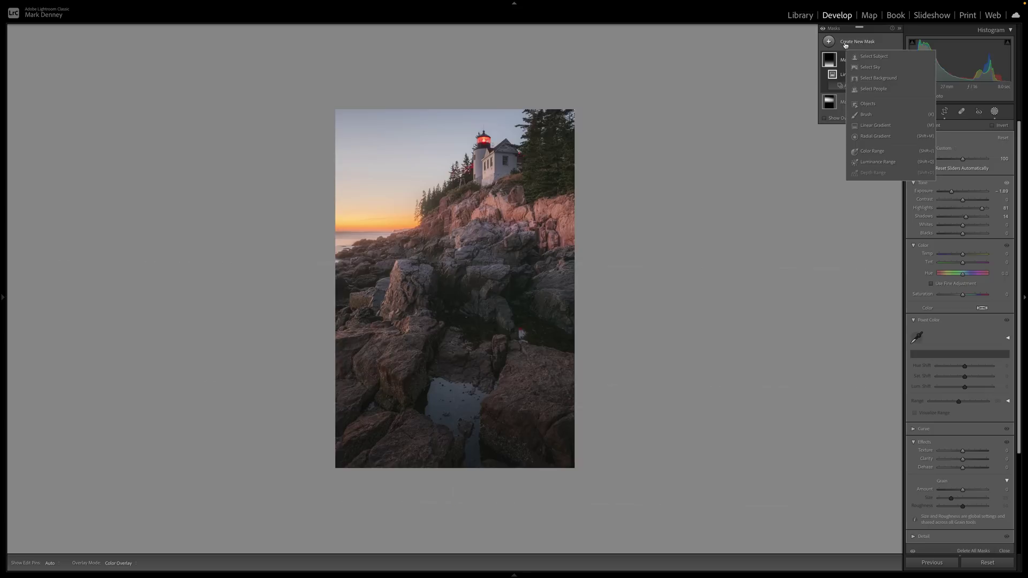
pyautogui.click(875, 136)
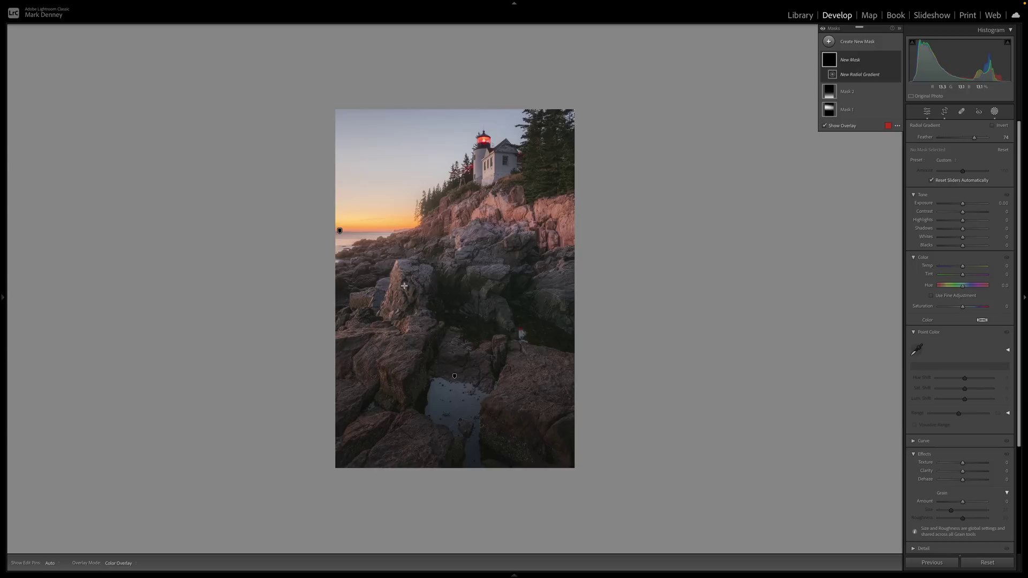
pyautogui.moveTo(400, 280); pyautogui.dragTo(420, 315)
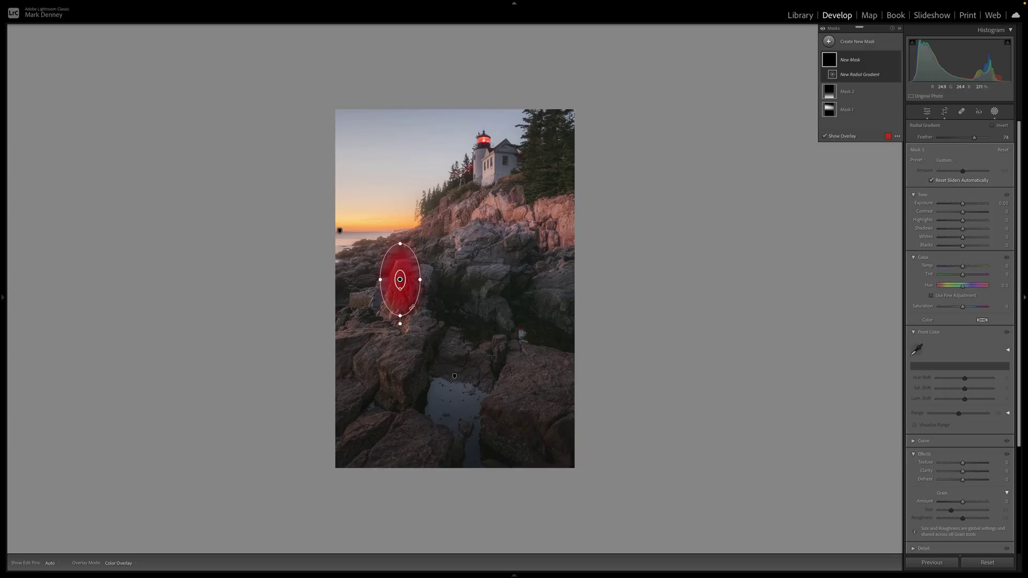
pyautogui.moveTo(400, 281); pyautogui.dragTo(396, 307)
pyautogui.moveTo(395, 341); pyautogui.dragTo(396, 350)
pyautogui.moveTo(417, 305); pyautogui.dragTo(427, 306)
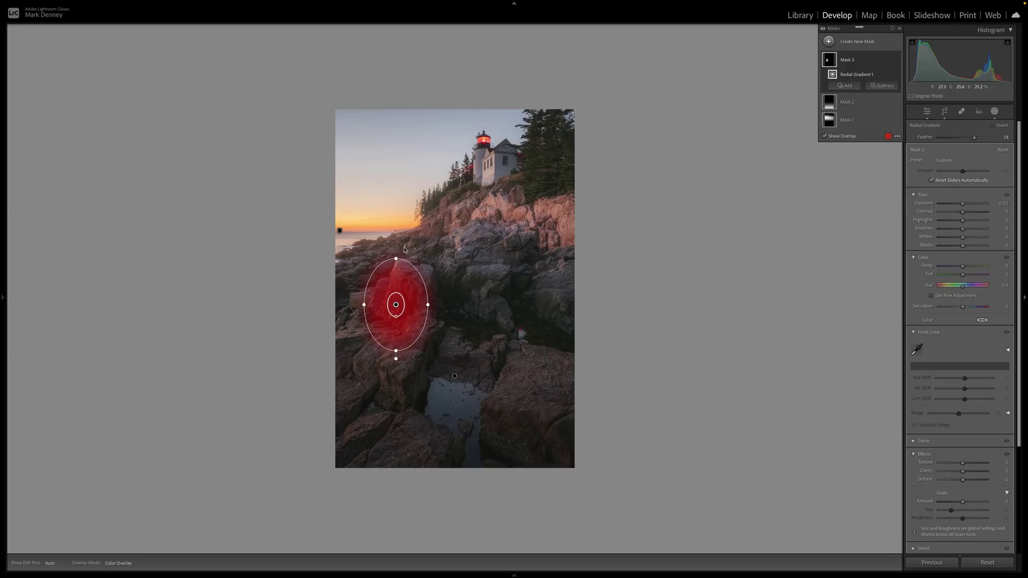
pyautogui.moveTo(414, 255); pyautogui.dragTo(431, 265)
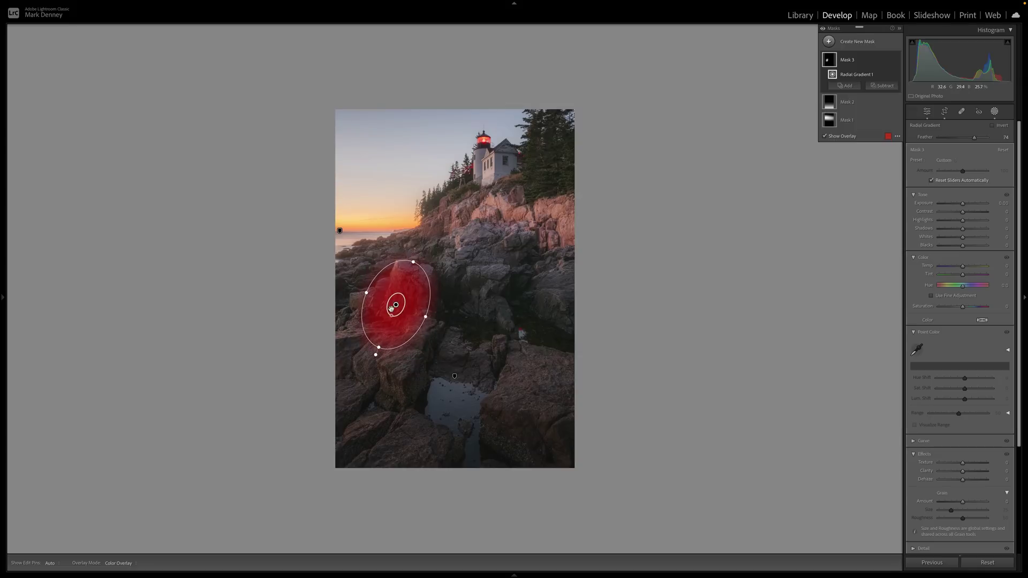
pyautogui.moveTo(396, 303); pyautogui.dragTo(399, 294)
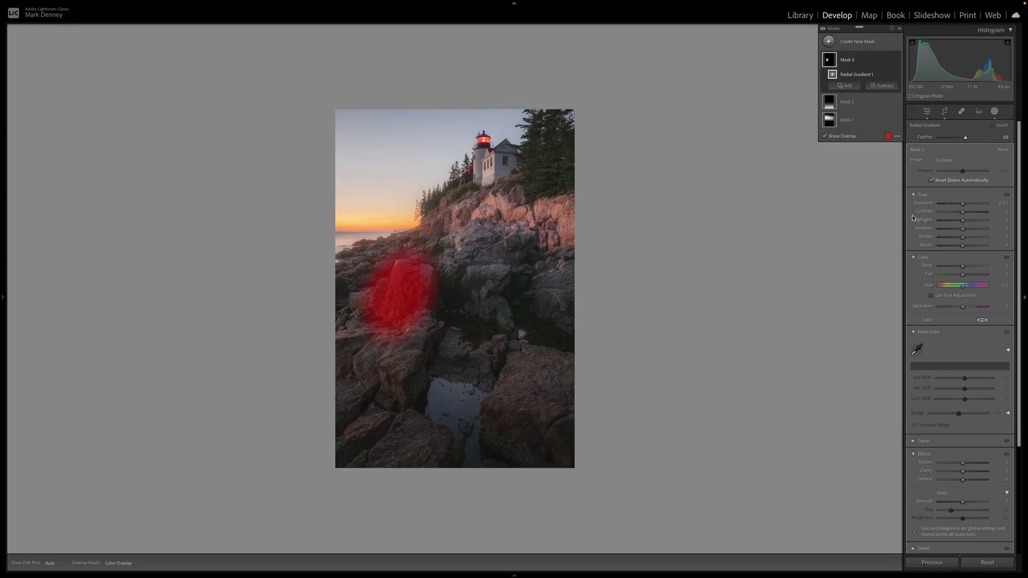
pyautogui.moveTo(367, 282); pyautogui.dragTo(376, 286)
# Brighten and warm the upright rock's mask with exposure 0.13 and temperature 2, and set its highlights to -12.
pyautogui.moveTo(962, 206); pyautogui.dragTo(963, 206)
pyautogui.moveTo(963, 266); pyautogui.dragTo(965, 268)
pyautogui.click(897, 61)
pyautogui.click(1003, 204)
pyautogui.press('Down')
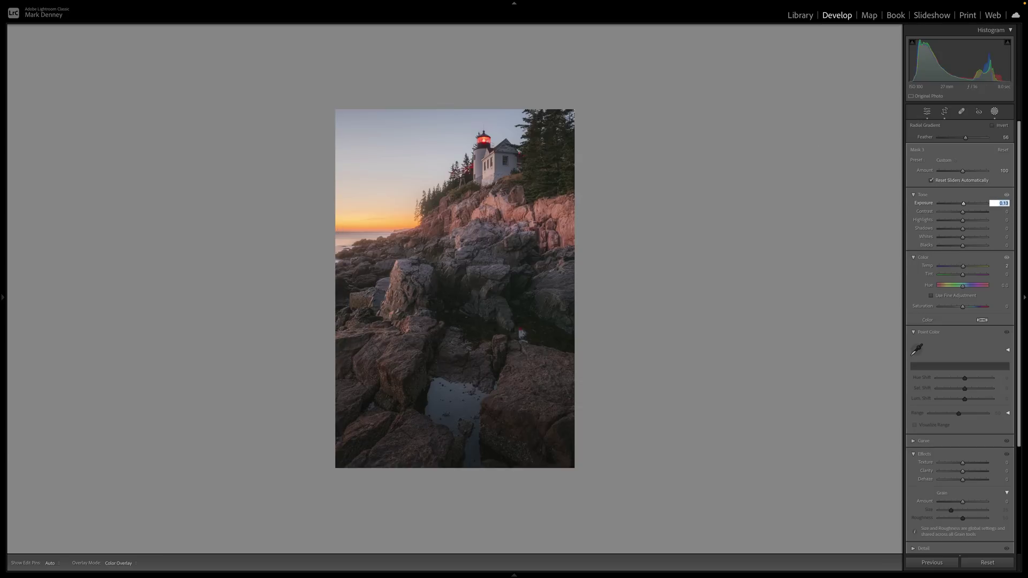
pyautogui.moveTo(963, 223); pyautogui.dragTo(959, 222)
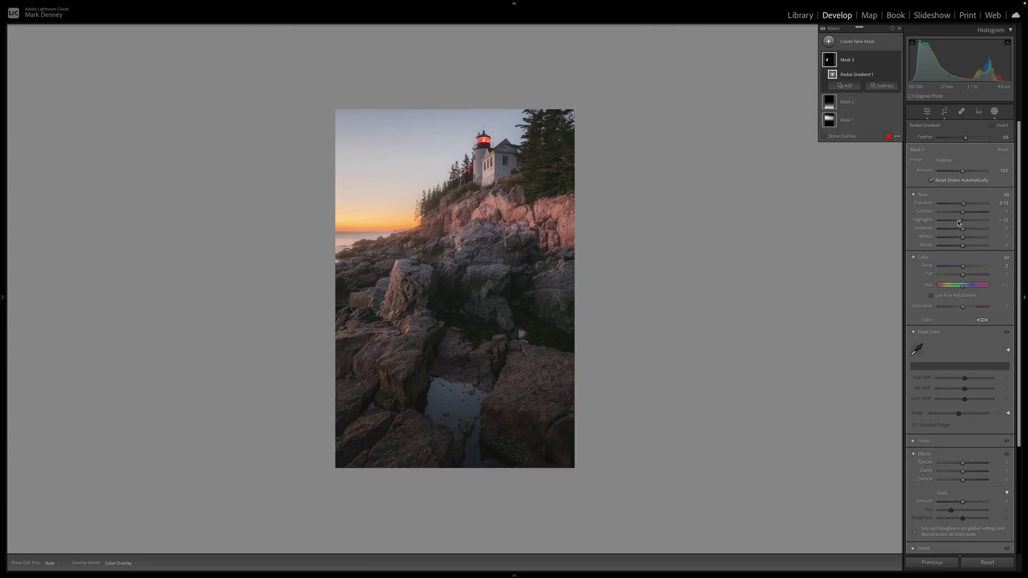
# Compare the lighthouse photo with all local masks switched off and on.
pyautogui.click(823, 30)
pyautogui.click(823, 30)
pyautogui.click(823, 30)
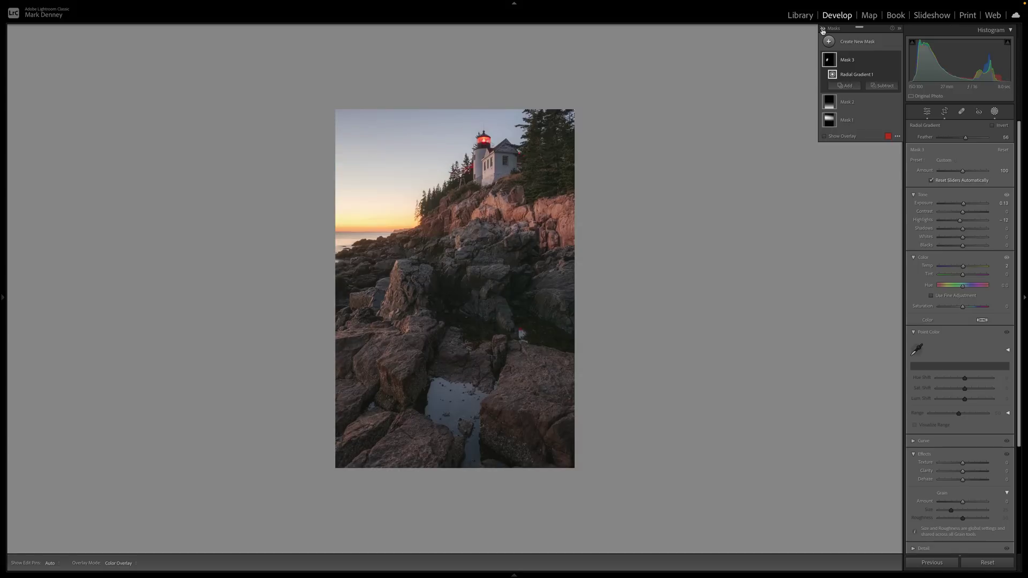
pyautogui.click(822, 30)
pyautogui.click(822, 30)
pyautogui.click(823, 30)
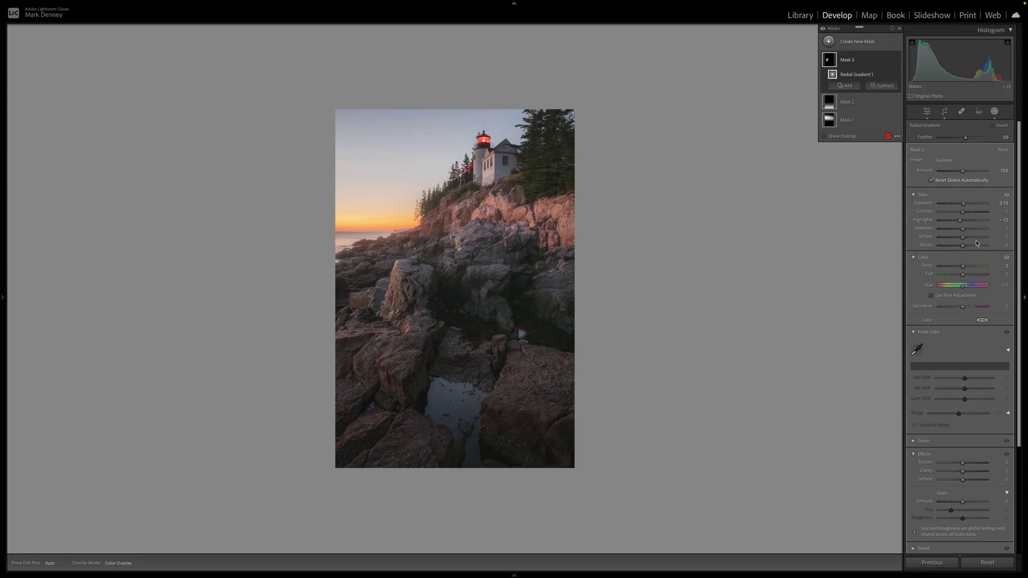
# Close the masking tools and open the lighthouse photos in the Library's Compare view.
pyautogui.click(900, 29)
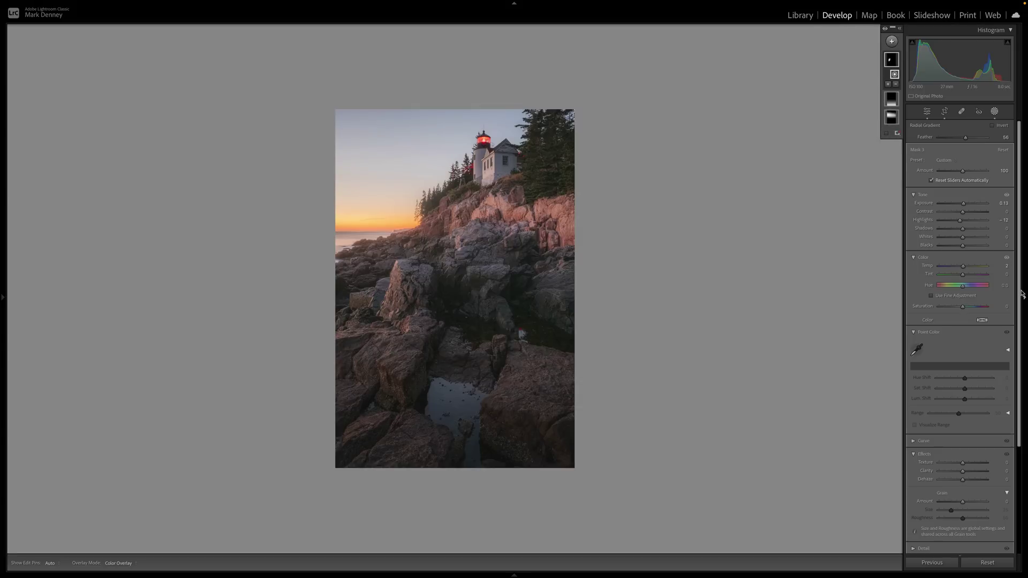
pyautogui.click(926, 111)
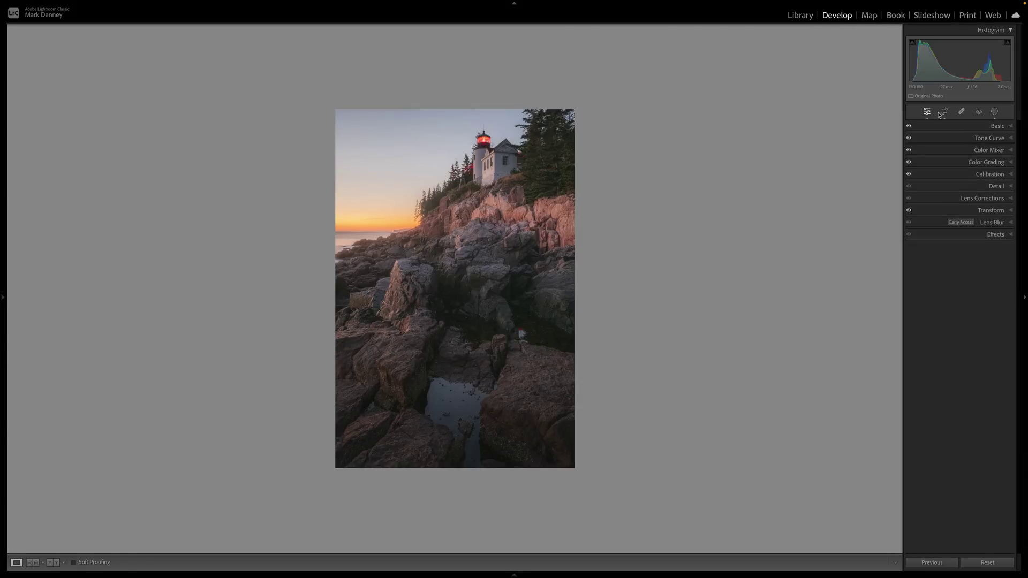
pyautogui.click(800, 16)
pyautogui.press('g')
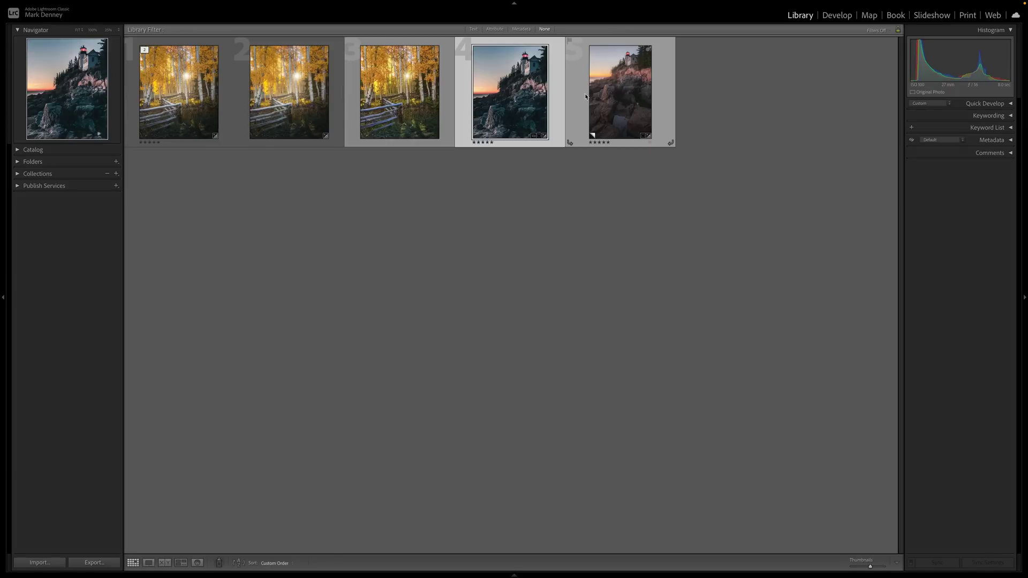
pyautogui.keyDown('ctrl'); pyautogui.click(623, 100); pyautogui.keyUp('ctrl')
pyautogui.click(164, 562)
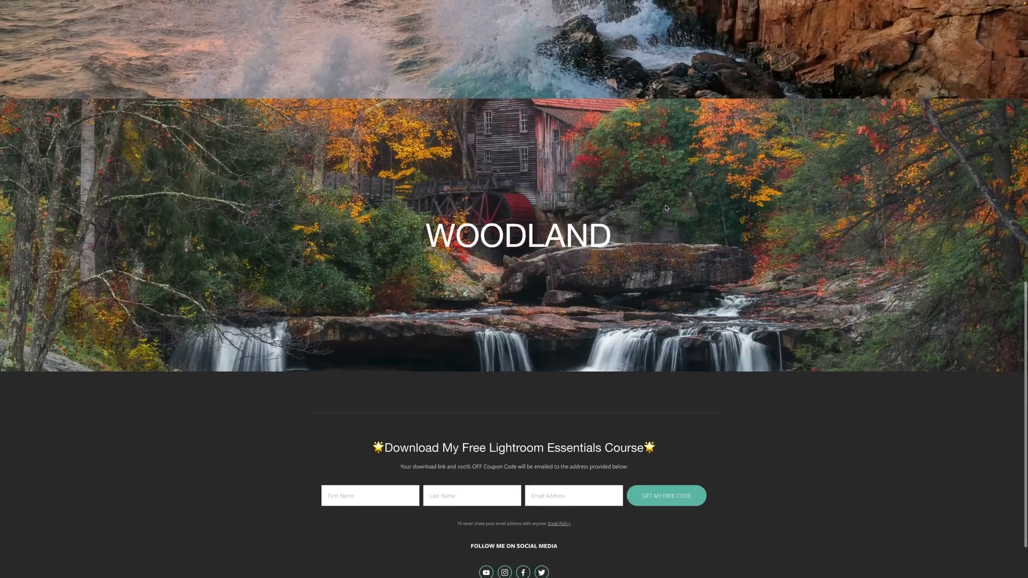
# Switch to the photography website, browse its Woodland, Seascapes and Mountains gallery categories, and open the Mountains gallery.
pyautogui.scroll(3, 667, 208)
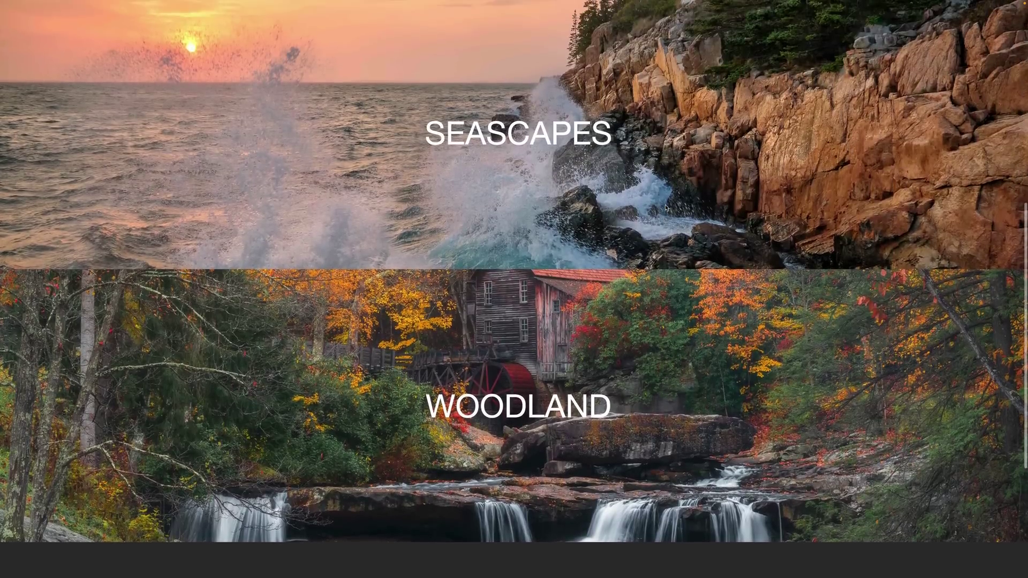
pyautogui.scroll(4, 667, 208)
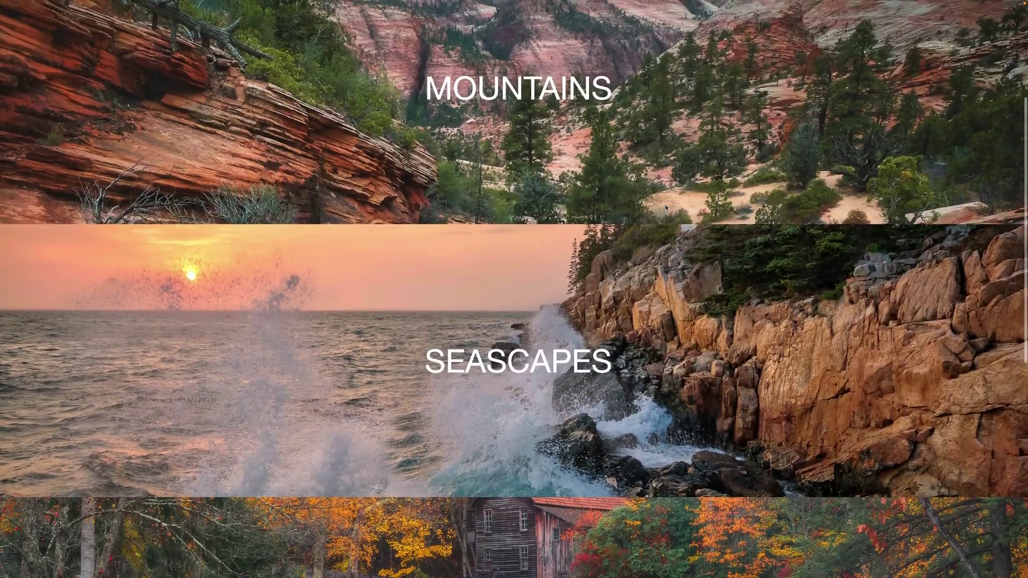
pyautogui.scroll(3, 667, 208)
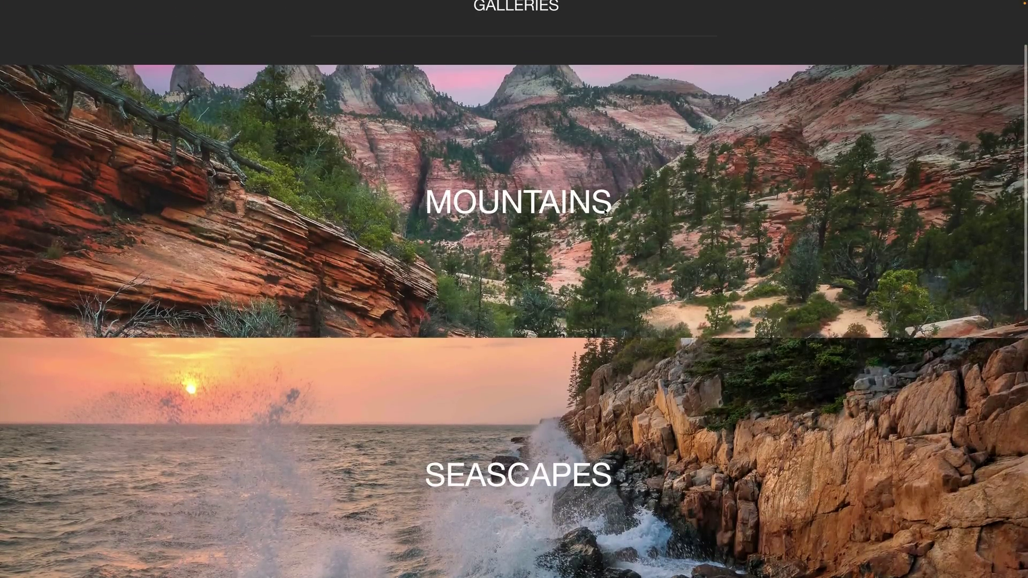
pyautogui.click(604, 210)
pyautogui.scroll(-2, 604, 209)
pyautogui.scroll(-3, 603, 212)
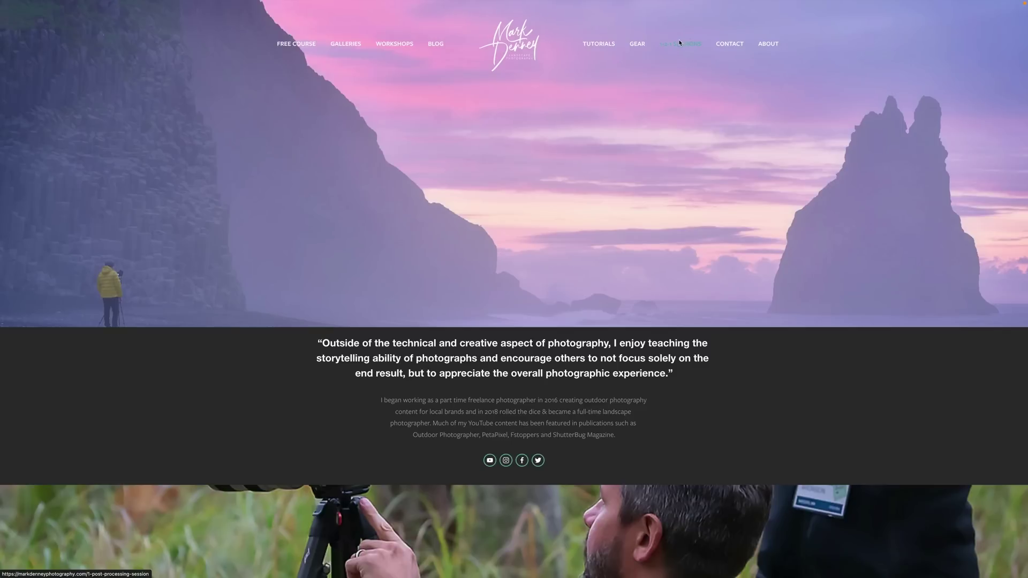
# Open the 60 Minute 1-2-1 Virtual Session from the 1-2-1 Sessions page and add it to the cart.
pyautogui.click(679, 43)
pyautogui.scroll(-1, 607, 245)
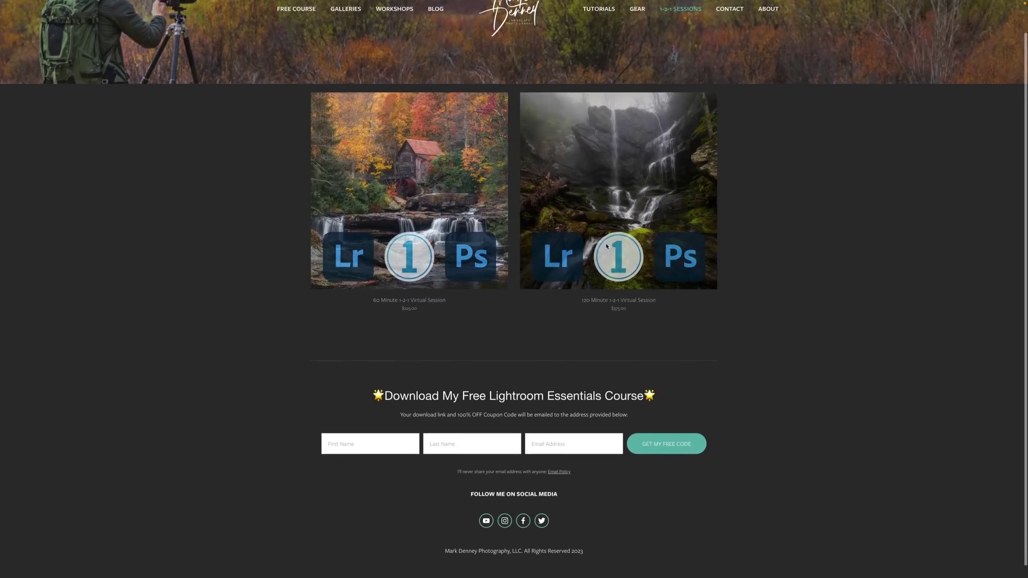
pyautogui.click(464, 196)
pyautogui.scroll(-1, 464, 196)
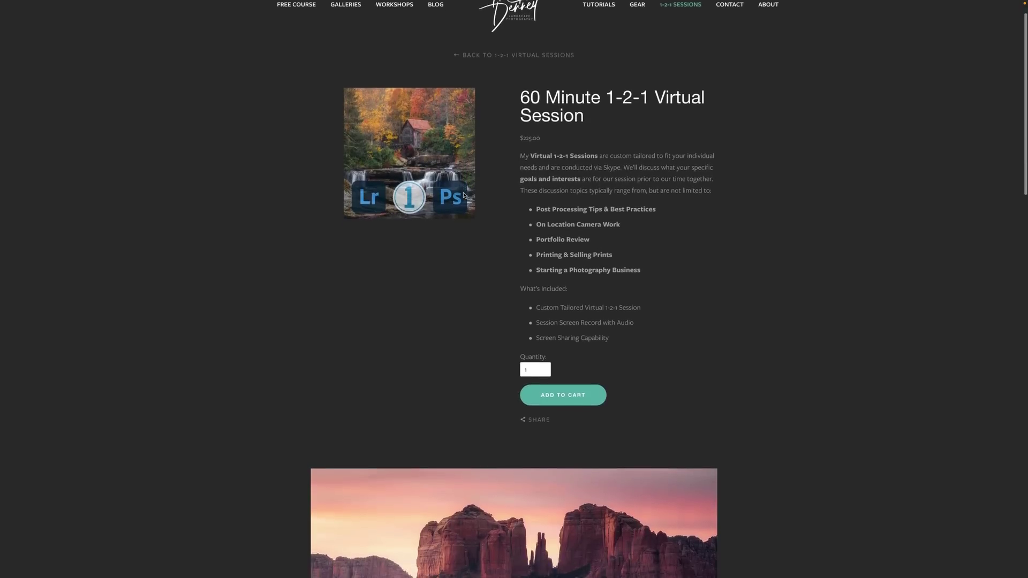
pyautogui.scroll(-1, 464, 196)
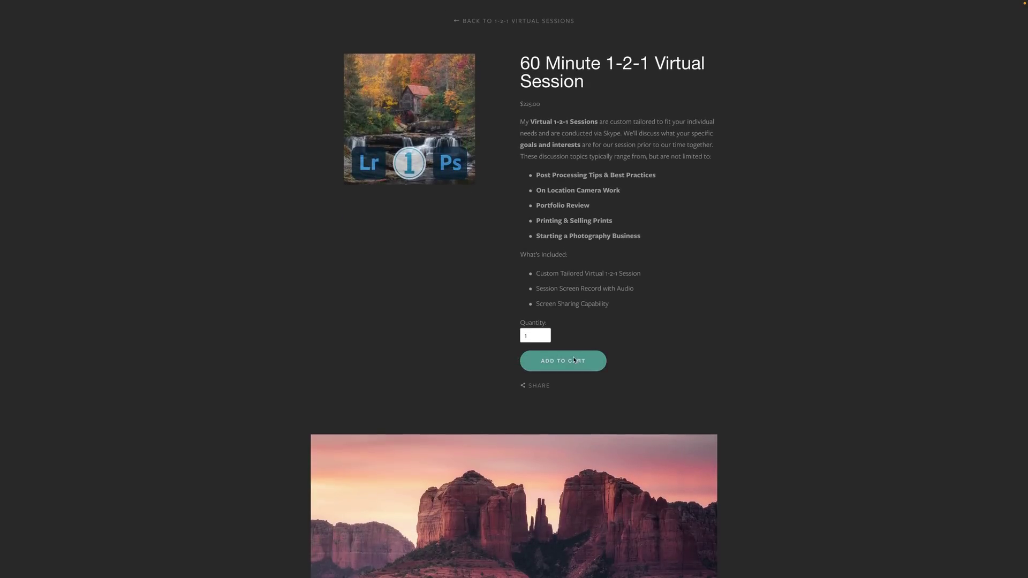
pyautogui.click(574, 360)
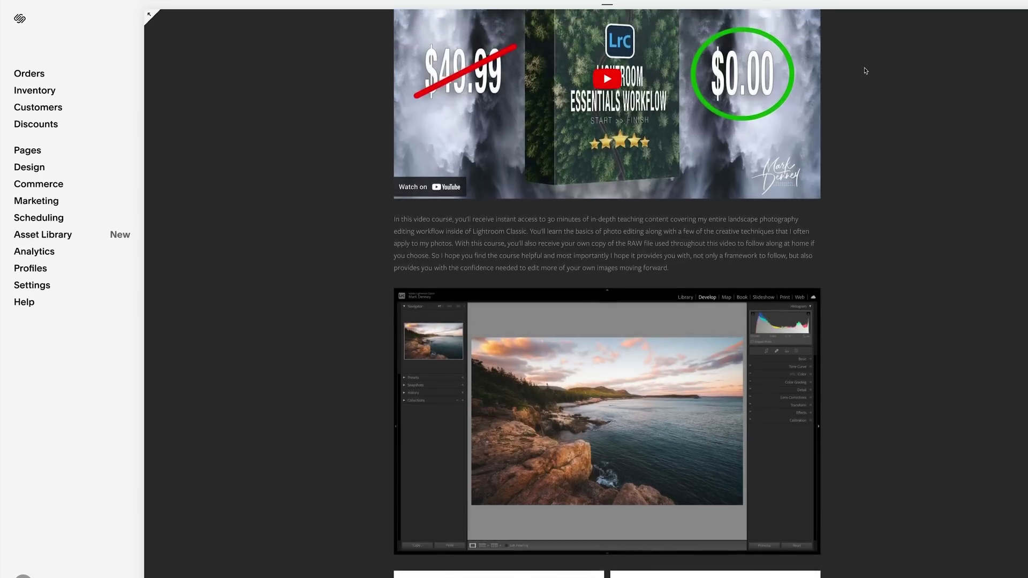
# Open the Asset Library in the website's Squarespace editor and look through all its image files.
pyautogui.scroll(3, 863, 69)
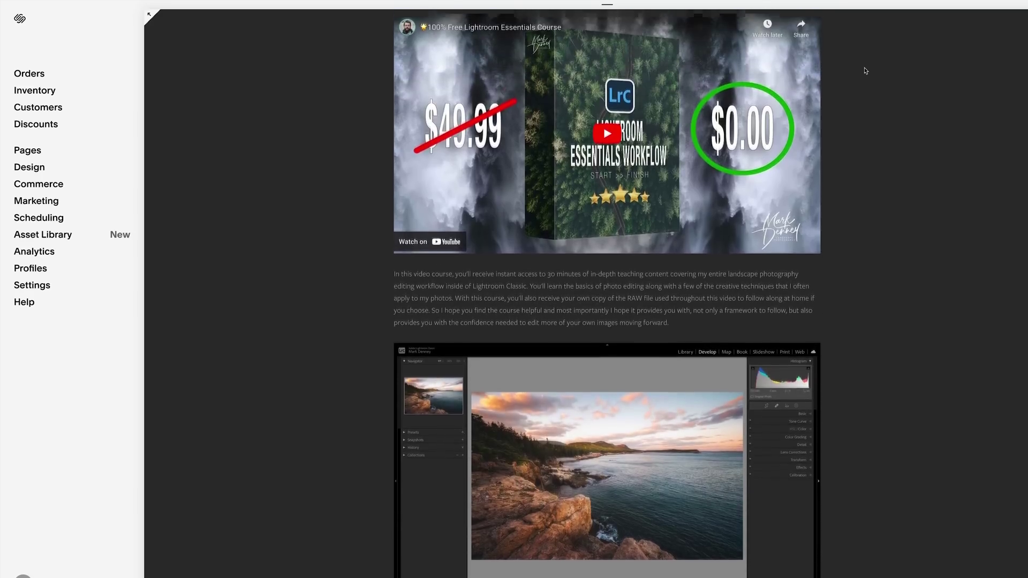
pyautogui.click(64, 239)
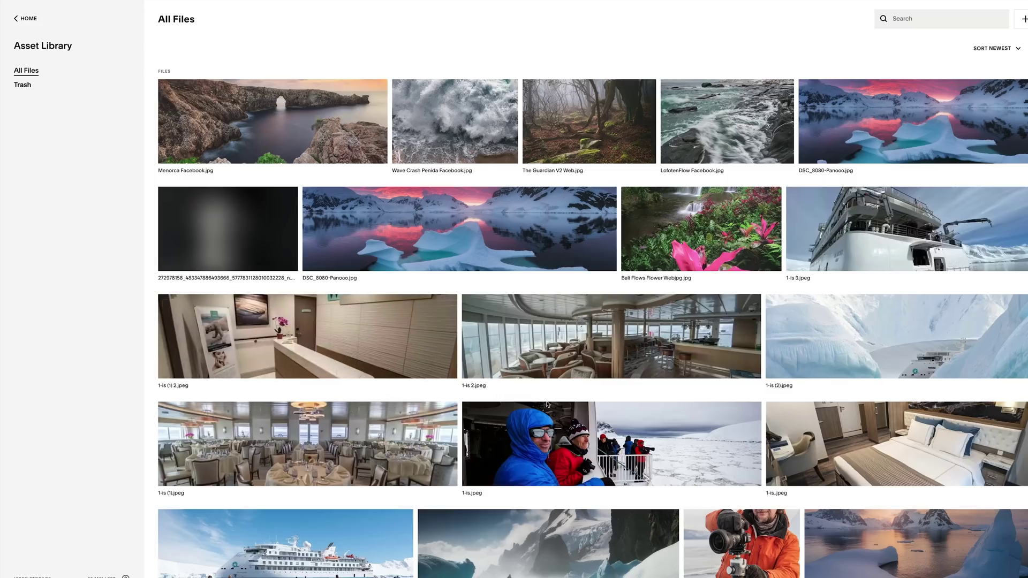
pyautogui.scroll(-2, 547, 405)
pyautogui.scroll(-4, 546, 403)
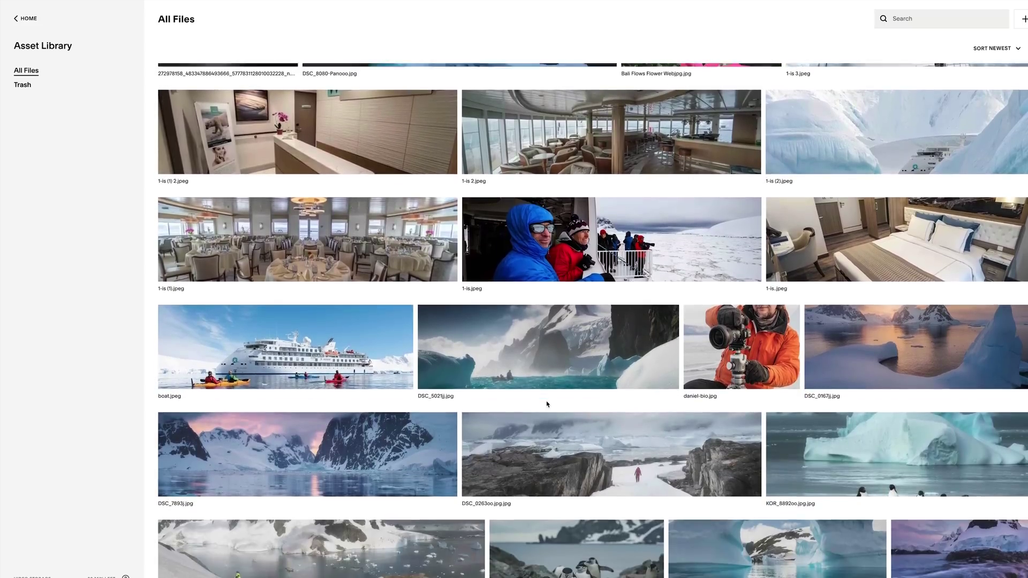
pyautogui.scroll(-4, 547, 405)
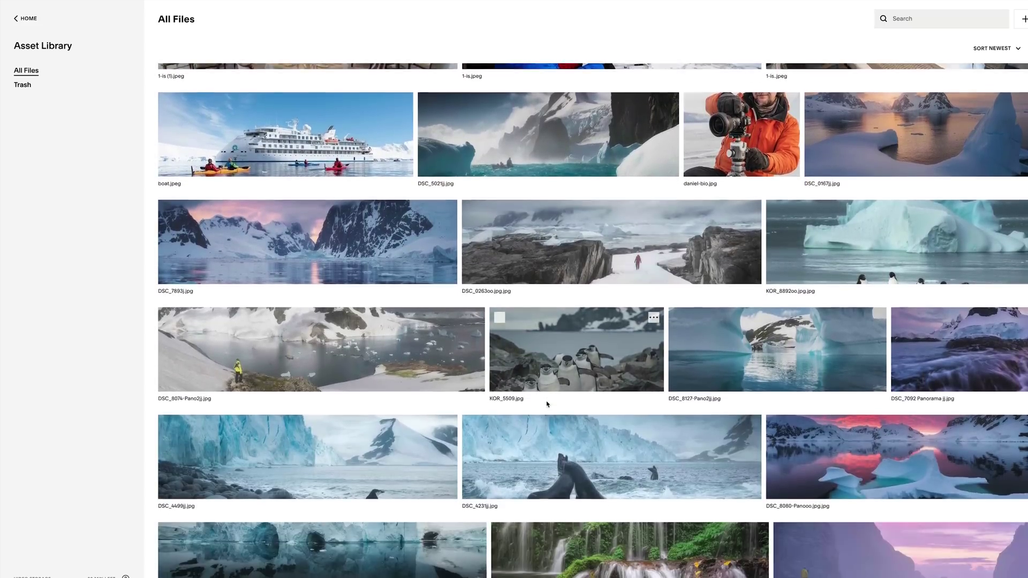